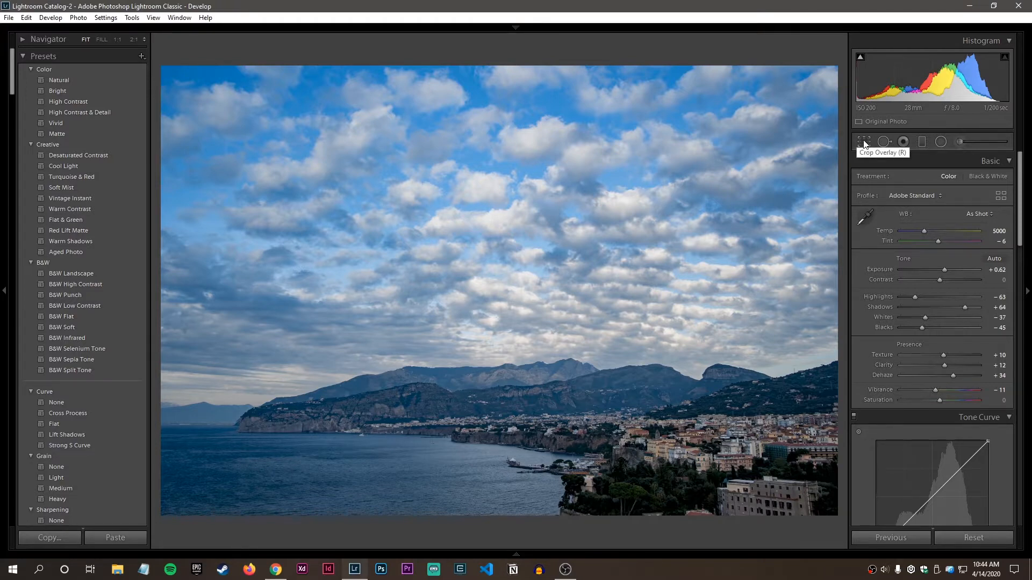
# Step: Start the Crop tool and reset the photo's existing crop and straightening
pyautogui.click(864, 142)
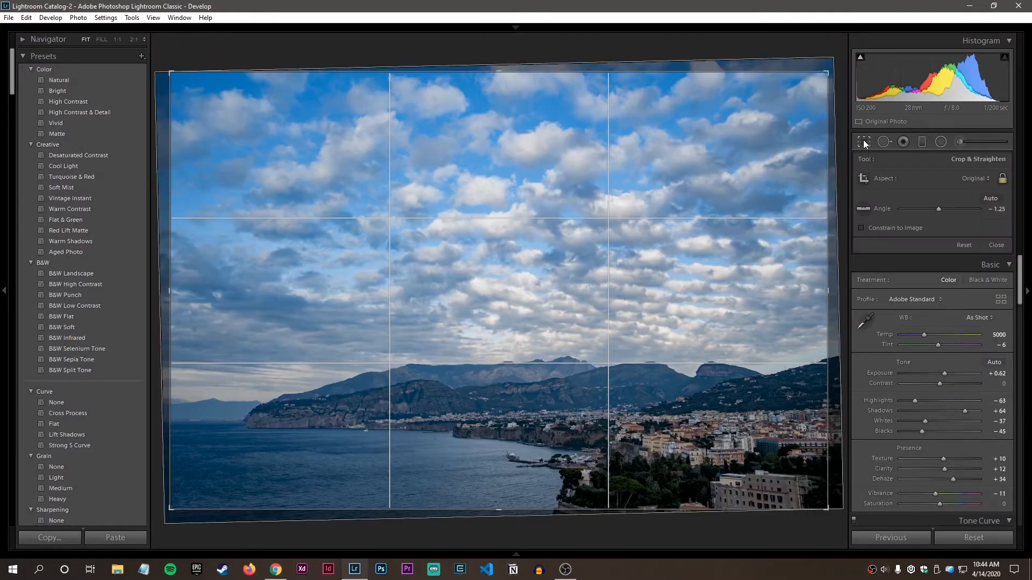
pyautogui.click(962, 245)
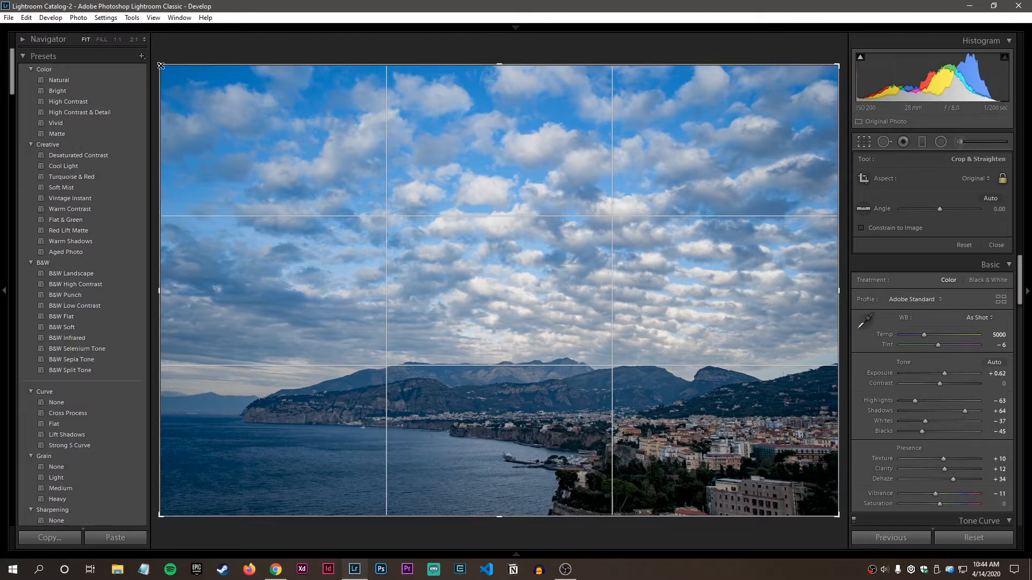
# Step: Tighten the crop from its upper-left corner at the Original aspect ratio and reposition the photo inside the frame
pyautogui.moveTo(160, 65); pyautogui.dragTo(230, 107)
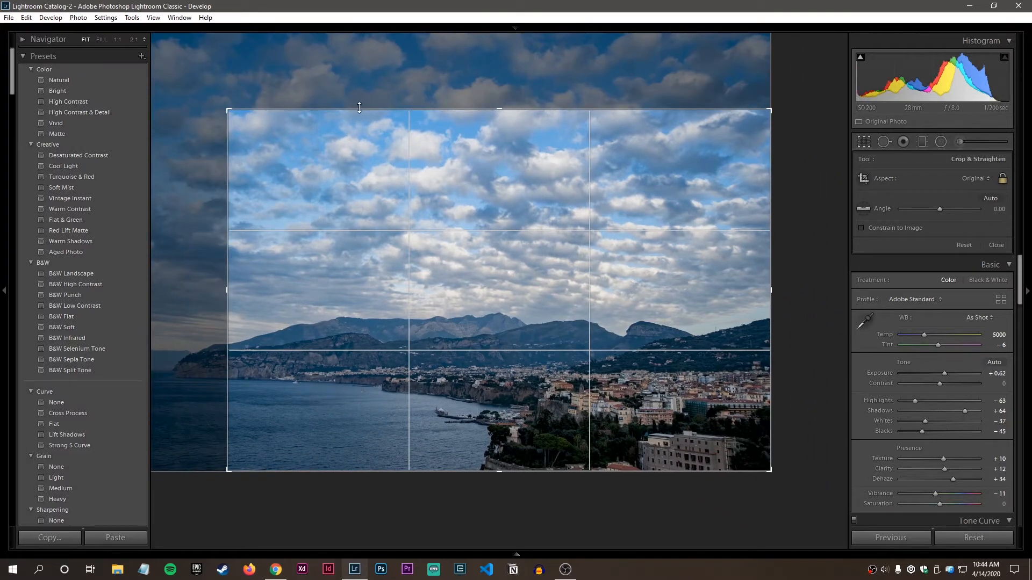
pyautogui.moveTo(359, 107); pyautogui.dragTo(355, 107)
pyautogui.moveTo(211, 193)
pyautogui.mouseDown()
pyautogui.moveTo(250, 198)
pyautogui.moveTo(218, 204)
pyautogui.mouseUp()
pyautogui.moveTo(456, 231); pyautogui.dragTo(535, 291)
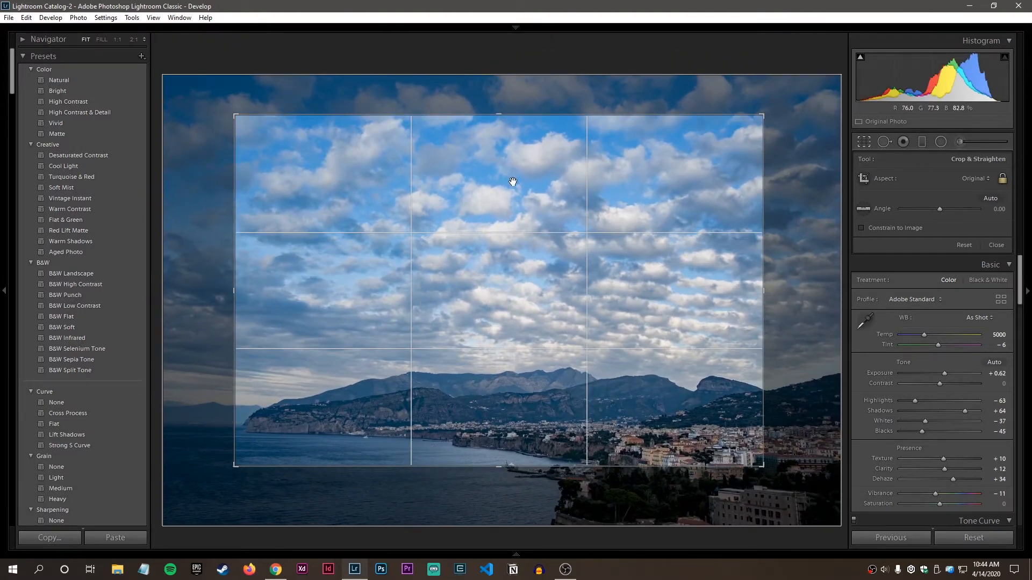
pyautogui.moveTo(513, 182); pyautogui.dragTo(502, 161)
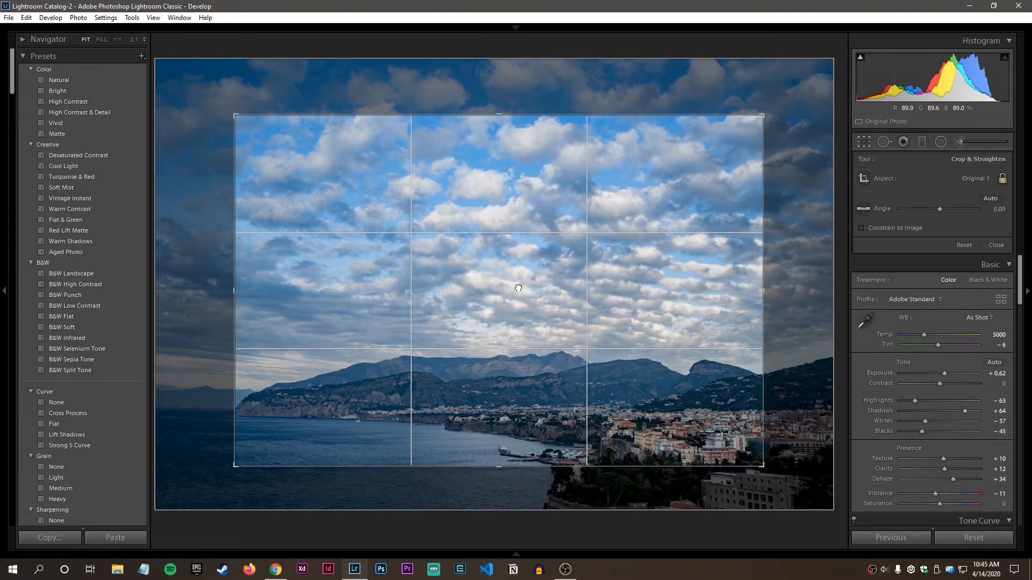
pyautogui.moveTo(520, 291)
pyautogui.mouseDown()
pyautogui.moveTo(460, 257)
pyautogui.moveTo(470, 242)
pyautogui.moveTo(493, 260)
pyautogui.moveTo(445, 245)
pyautogui.moveTo(509, 314)
pyautogui.moveTo(571, 337)
pyautogui.moveTo(500, 301)
pyautogui.moveTo(507, 262)
pyautogui.moveTo(473, 260)
pyautogui.moveTo(537, 279)
pyautogui.moveTo(500, 265)
pyautogui.moveTo(491, 274)
pyautogui.moveTo(500, 265)
pyautogui.moveTo(547, 324)
pyautogui.moveTo(522, 271)
pyautogui.mouseUp()
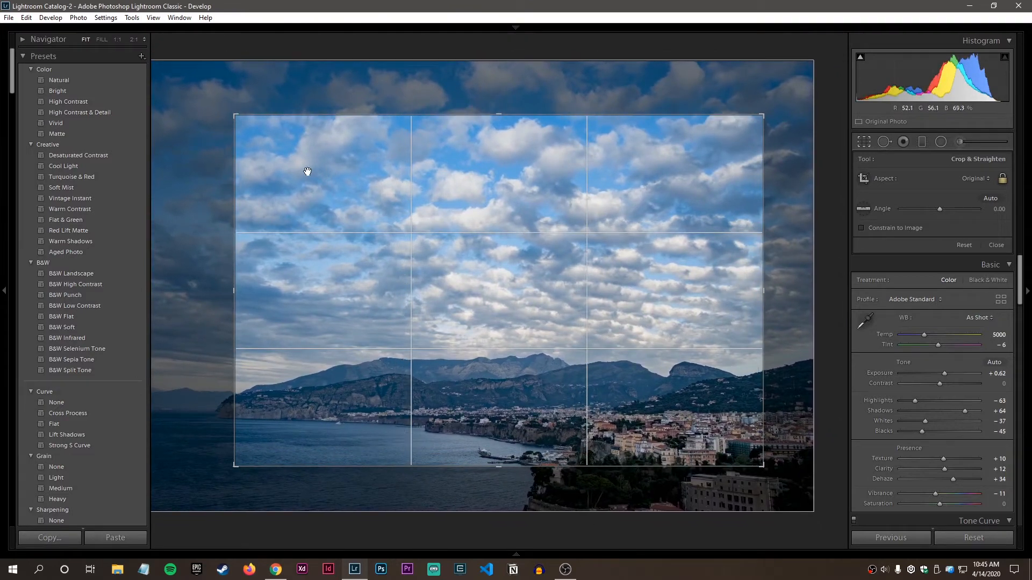
# Step: Review the crop guide overlay options and cycle from Thirds through Diagonal, Triangle and Golden Ratio to Golden Spiral
pyautogui.click(135, 19)
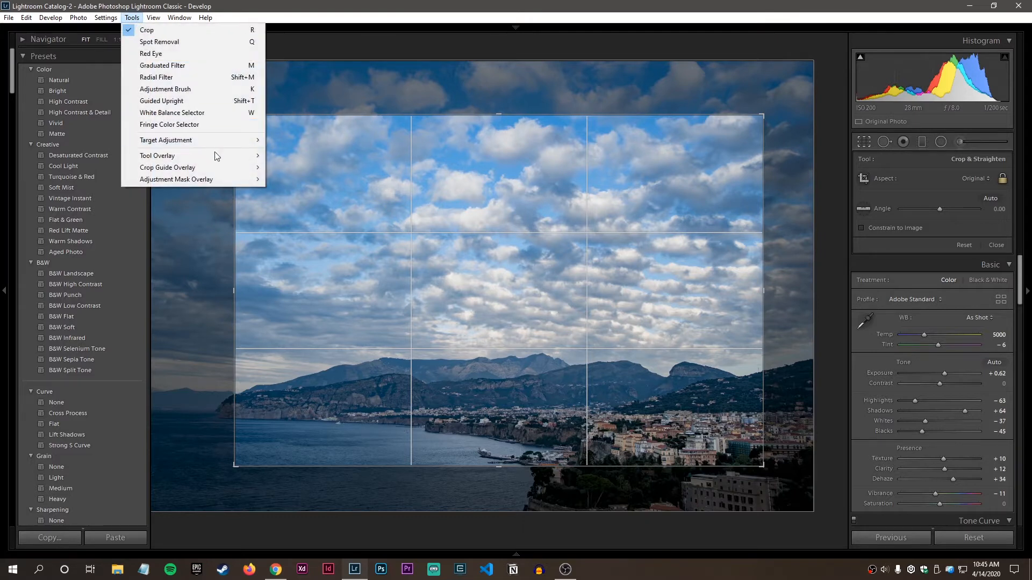
pyautogui.moveTo(204, 169)
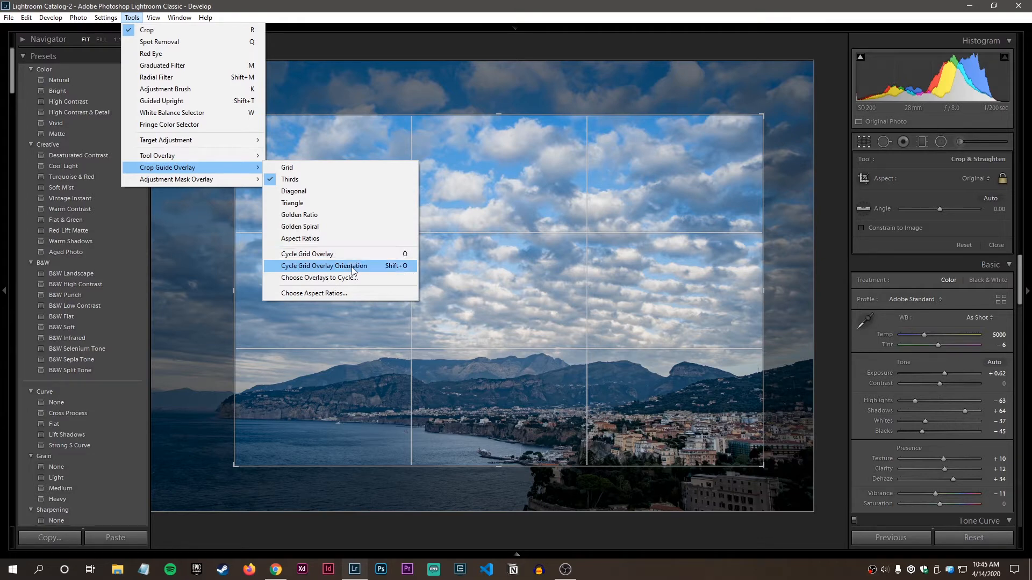
pyautogui.click(497, 212)
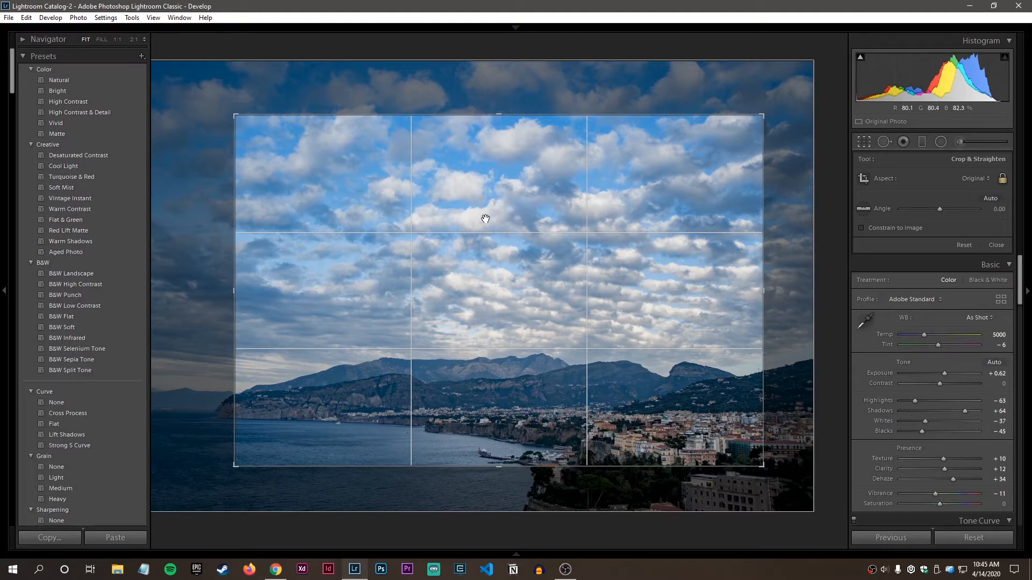
pyautogui.press('o')
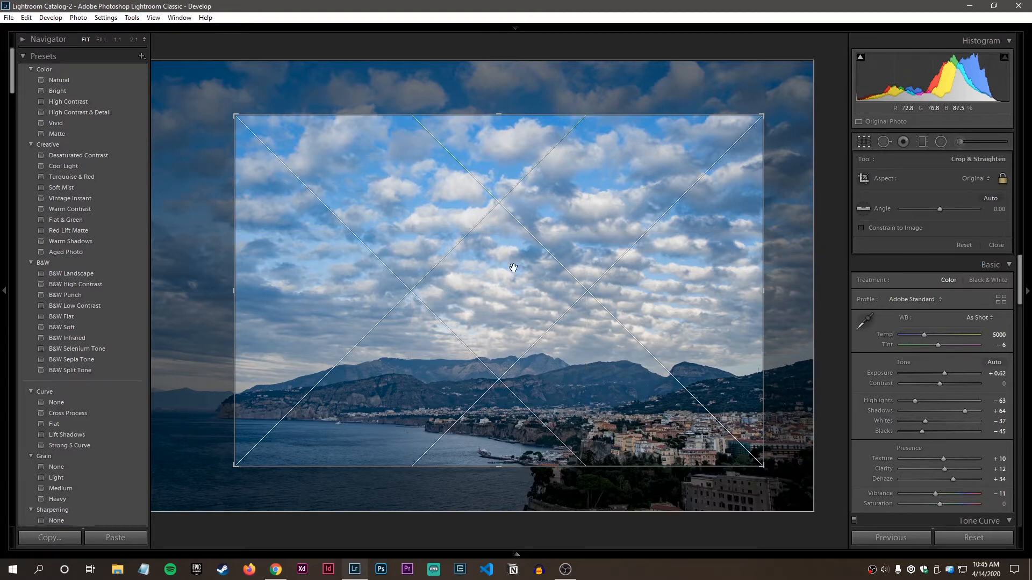
pyautogui.press('o')
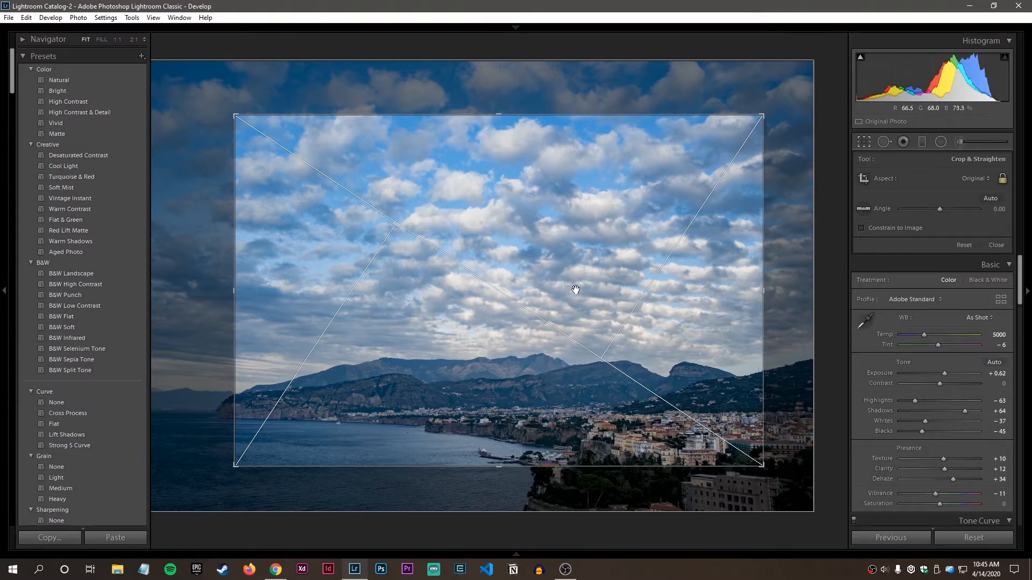
pyautogui.press('o')
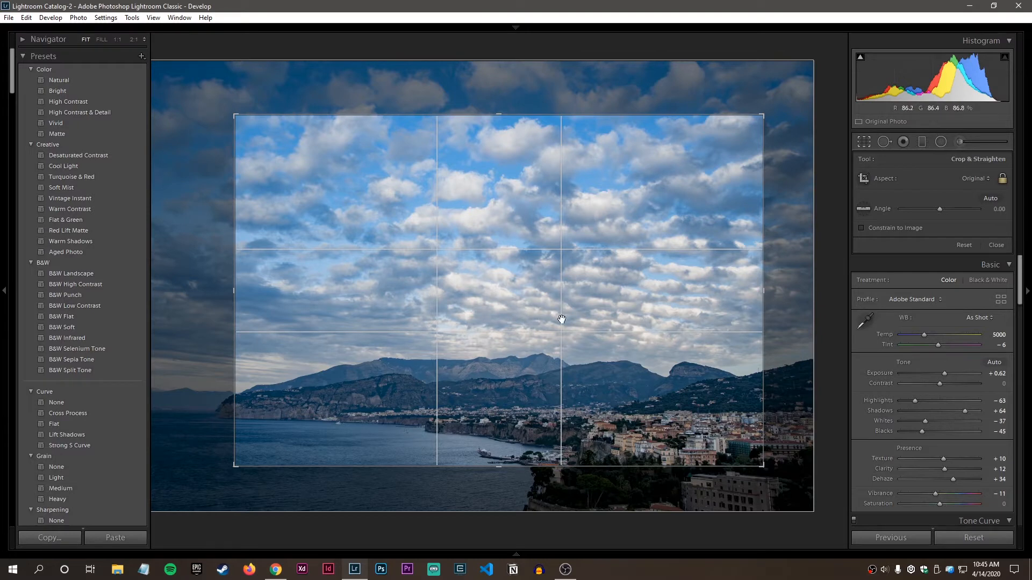
pyautogui.press('o')
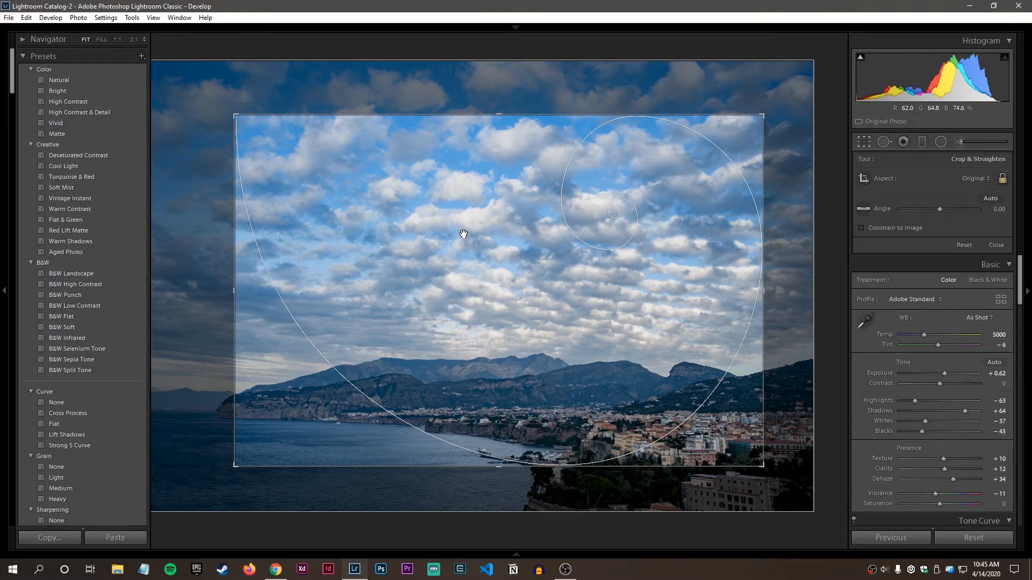
# Step: Cycle the Golden Spiral crop overlay through its different orientations
pyautogui.hotkey('shift', 'o')
pyautogui.hotkey('shift', 'o')
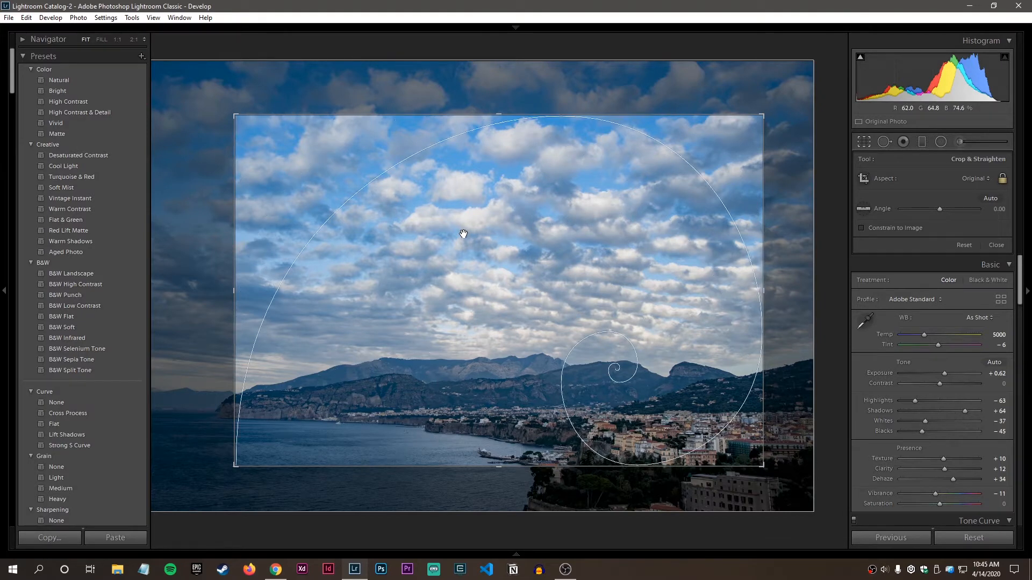
pyautogui.hotkey('shift', 'o')
pyautogui.hotkey('shift', 'o')
pyautogui.hotkey('shift', 'o')
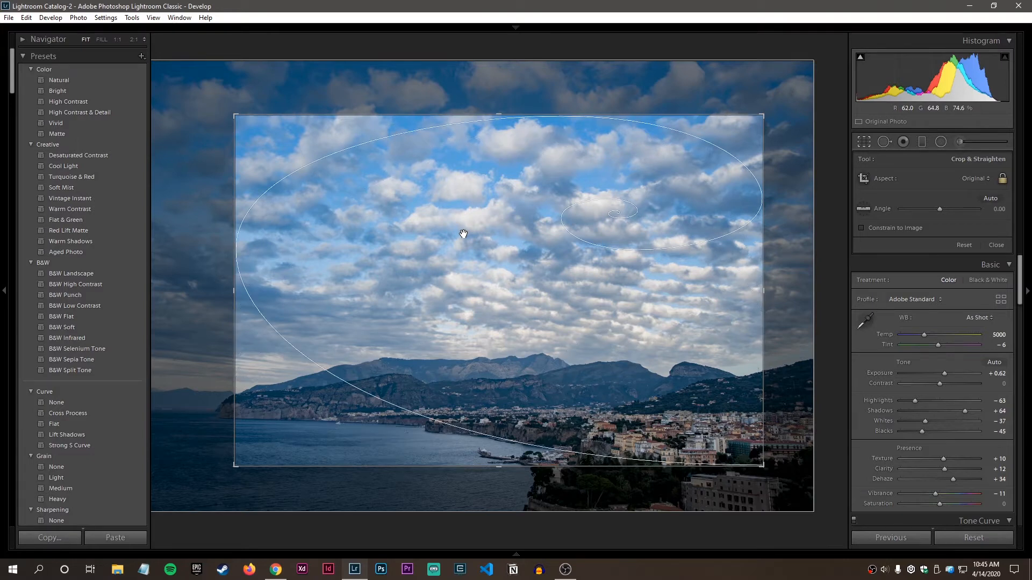
pyautogui.hotkey('shift', 'o')
pyautogui.hotkey('shift', 'o')
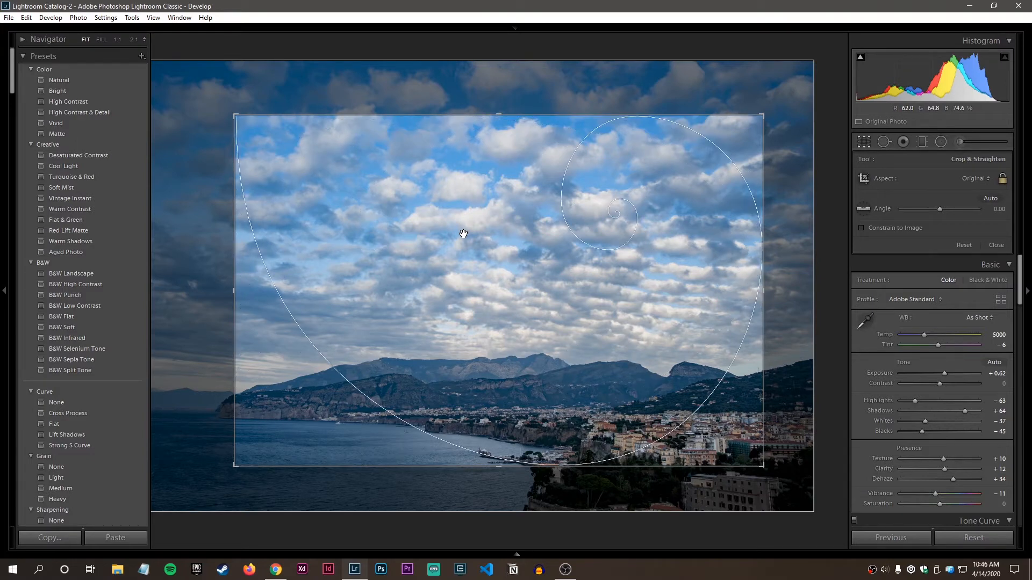
# Step: Cycle the crop guide overlay past Aspect Ratios and Grid back to Thirds
pyautogui.press('o')
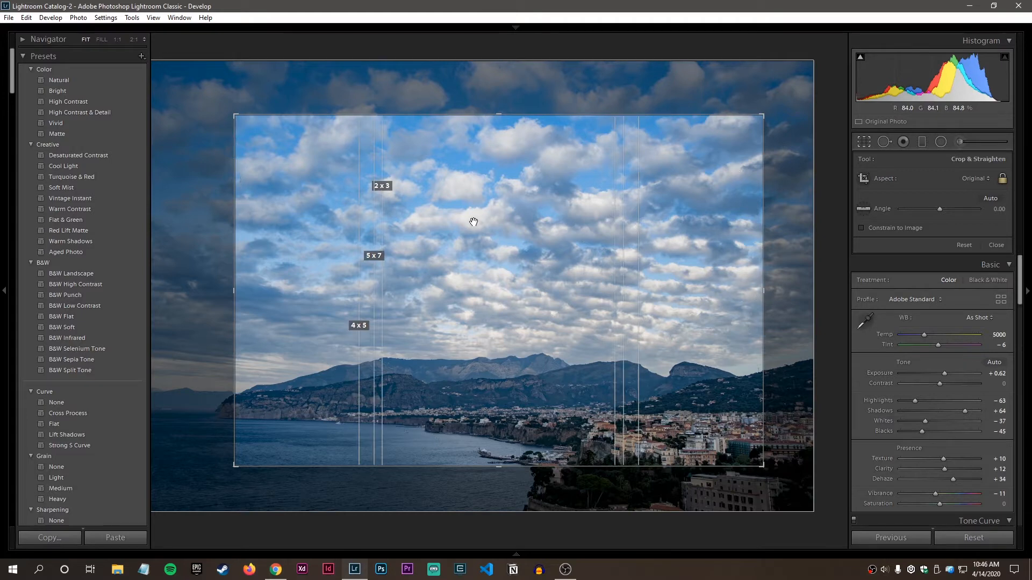
pyautogui.press('o')
pyautogui.press('o')
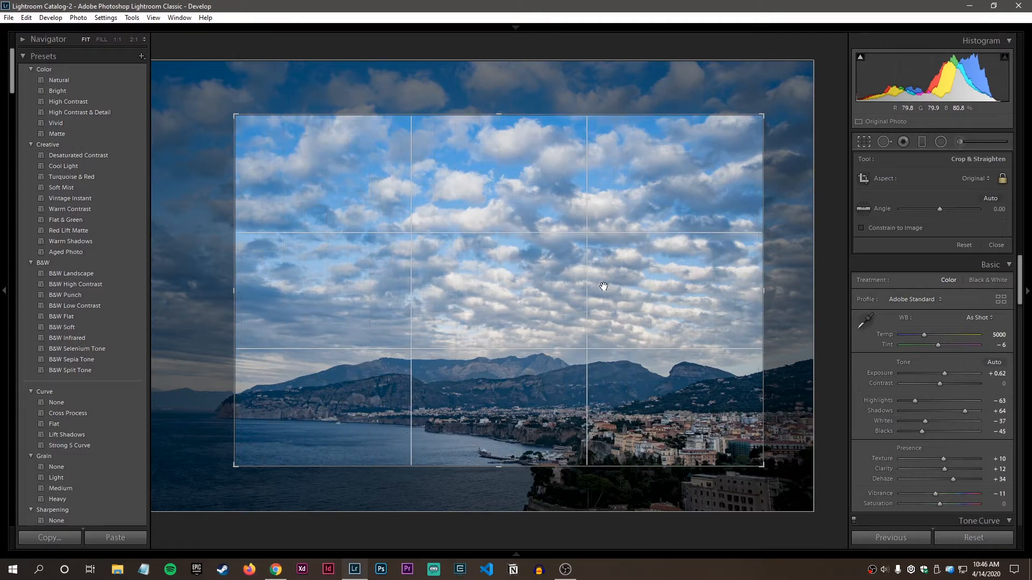
# Step: Resize the crop frame from its upper corners and shift the photo inside it to refine the composition
pyautogui.moveTo(522, 279)
pyautogui.mouseDown()
pyautogui.moveTo(543, 290)
pyautogui.moveTo(524, 254)
pyautogui.moveTo(537, 259)
pyautogui.moveTo(505, 272)
pyautogui.moveTo(513, 267)
pyautogui.moveTo(517, 290)
pyautogui.moveTo(511, 267)
pyautogui.moveTo(530, 290)
pyautogui.mouseUp()
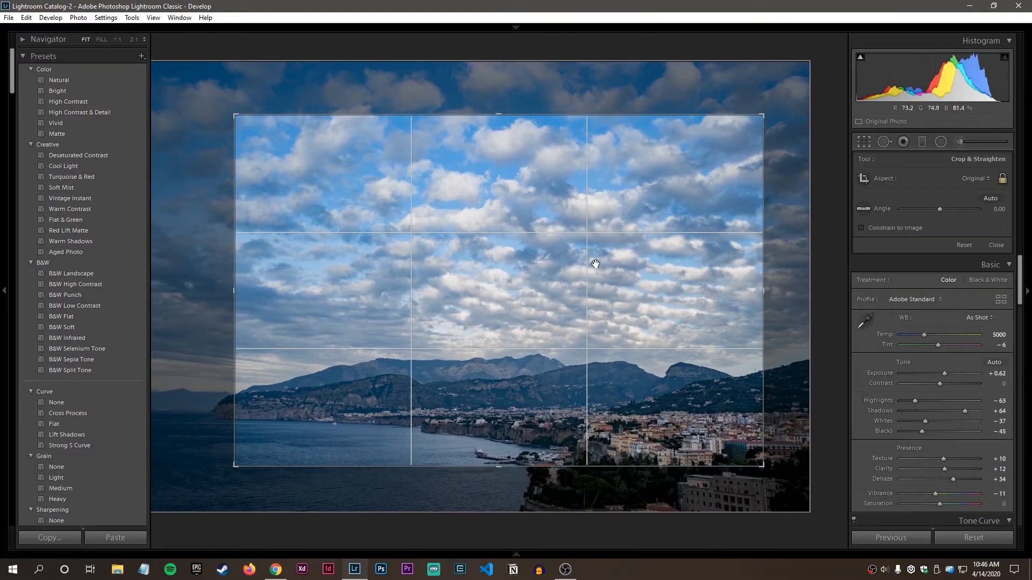
pyautogui.moveTo(532, 279)
pyautogui.mouseDown()
pyautogui.moveTo(553, 299)
pyautogui.moveTo(553, 265)
pyautogui.moveTo(523, 267)
pyautogui.mouseUp()
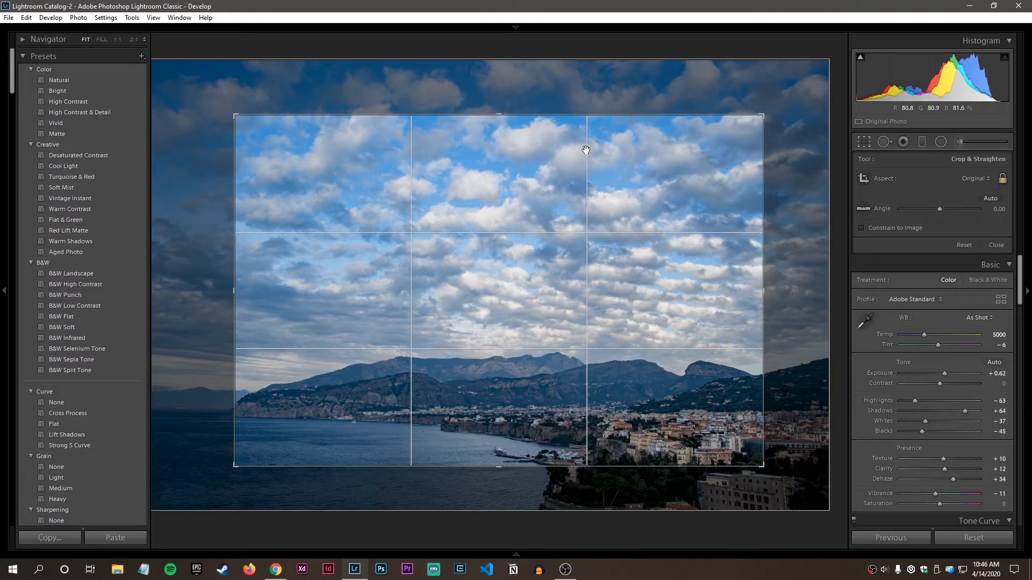
pyautogui.moveTo(242, 117); pyautogui.dragTo(263, 134)
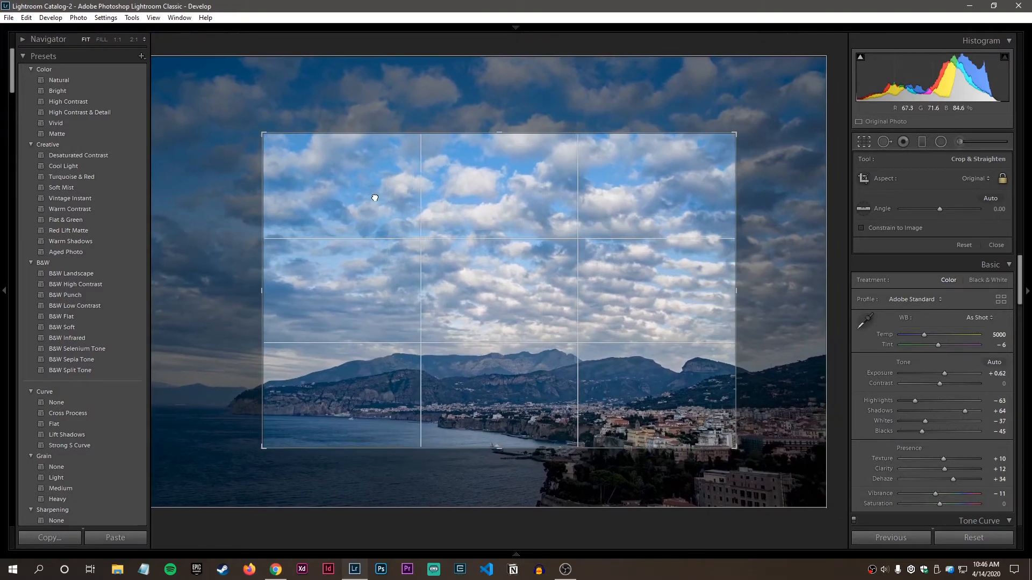
pyautogui.moveTo(375, 198); pyautogui.dragTo(387, 205)
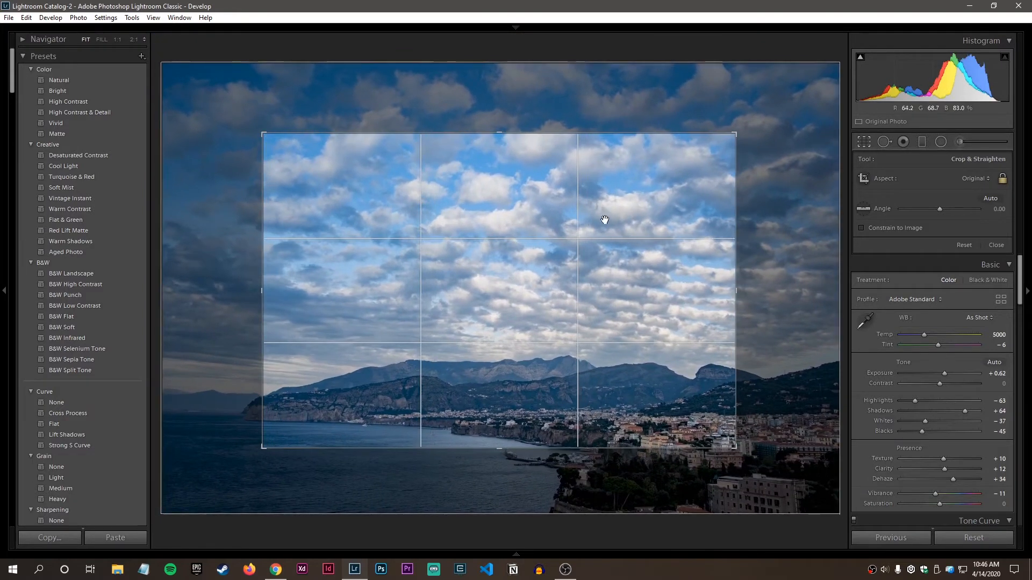
pyautogui.moveTo(736, 133); pyautogui.dragTo(698, 157)
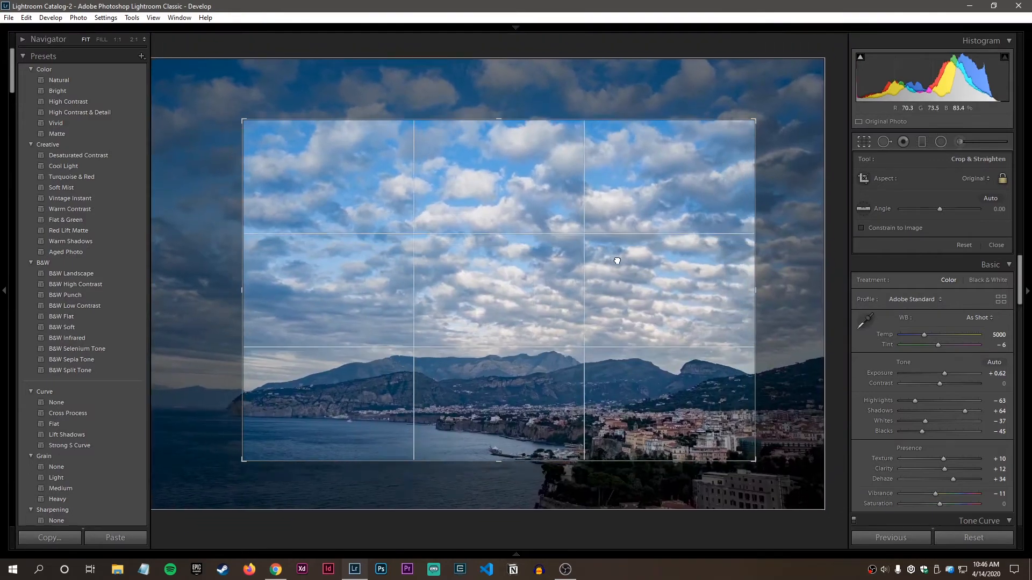
pyautogui.moveTo(617, 260); pyautogui.dragTo(647, 273)
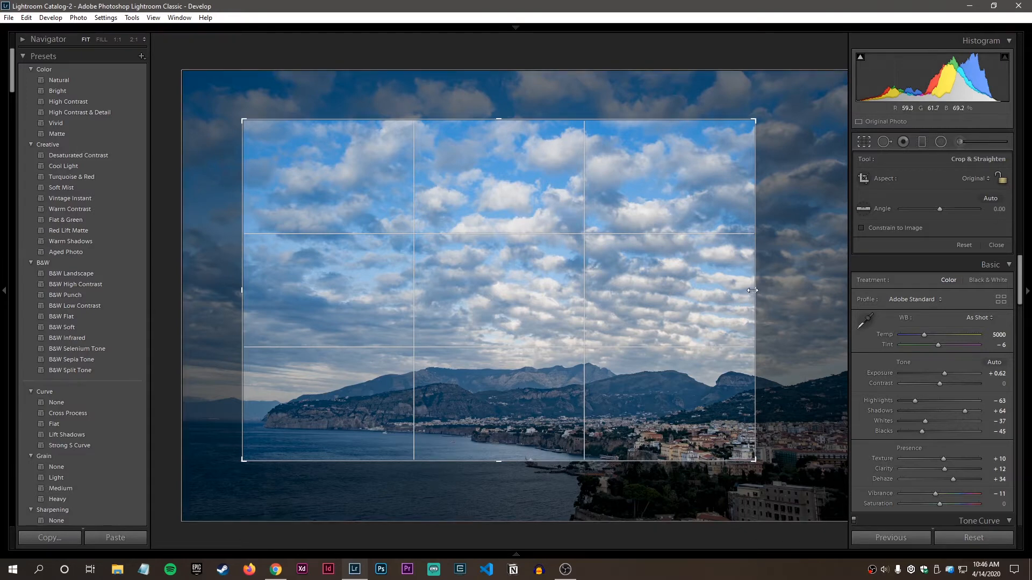
# Step: With the aspect ratio unlocked, reshape the crop freely from its edges into a narrow vertical strip
pyautogui.moveTo(754, 289); pyautogui.dragTo(660, 289)
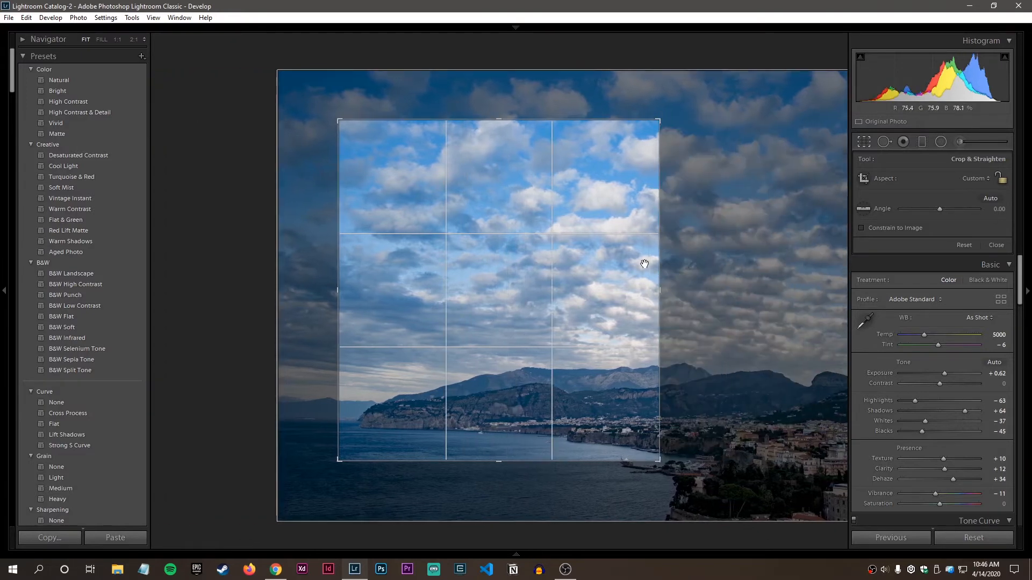
pyautogui.moveTo(501, 124); pyautogui.dragTo(491, 231)
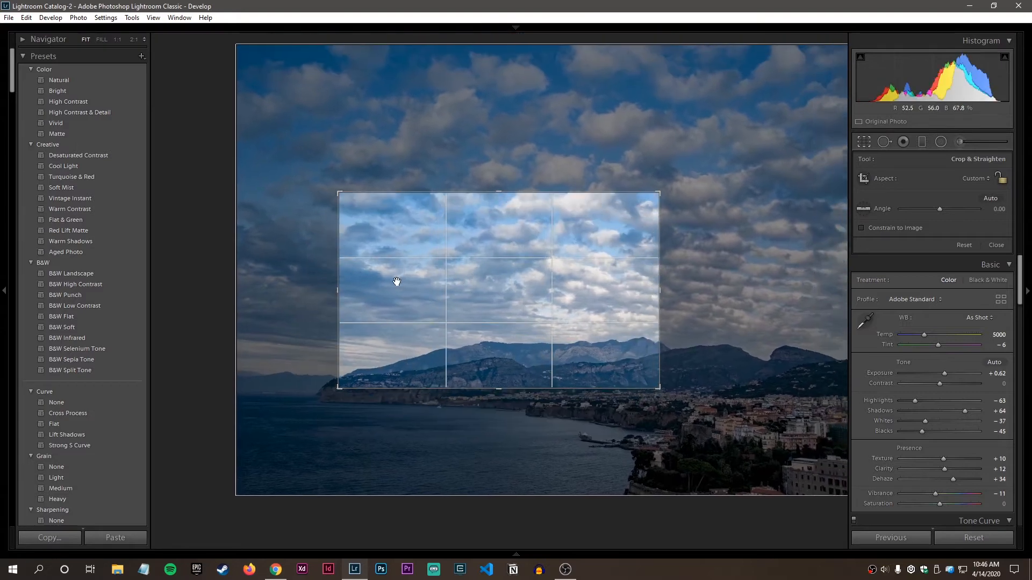
pyautogui.moveTo(338, 290); pyautogui.dragTo(462, 290)
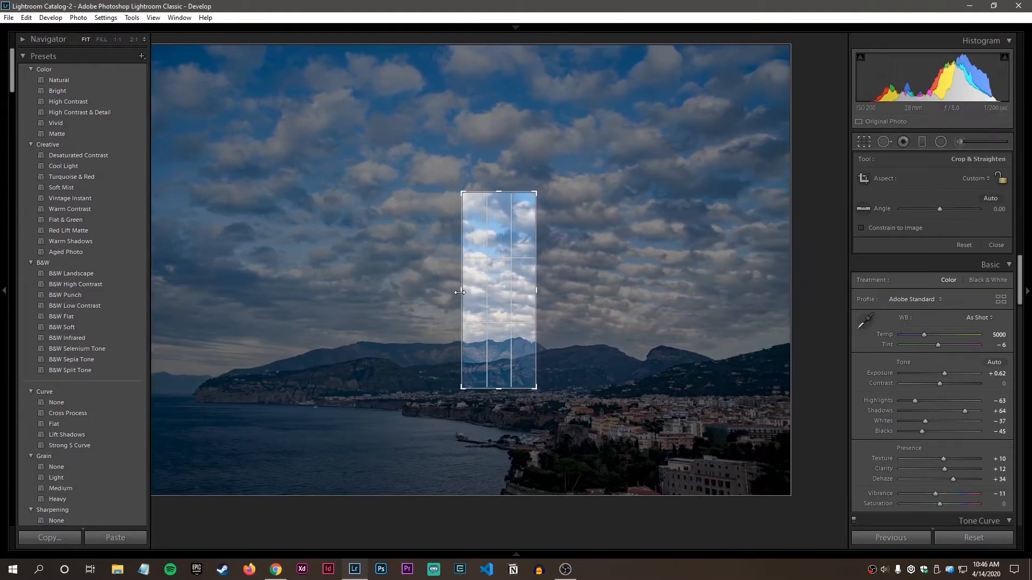
pyautogui.moveTo(504, 391); pyautogui.dragTo(525, 422)
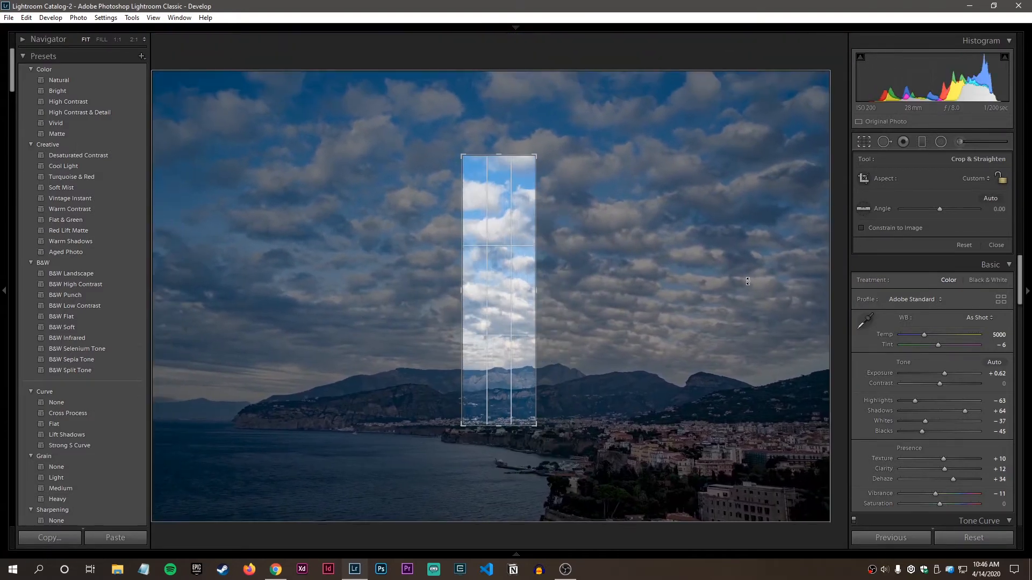
# Step: Set the crop aspect ratio to Original and tighten the frame around the sky, mountains and coastal town
pyautogui.click(977, 179)
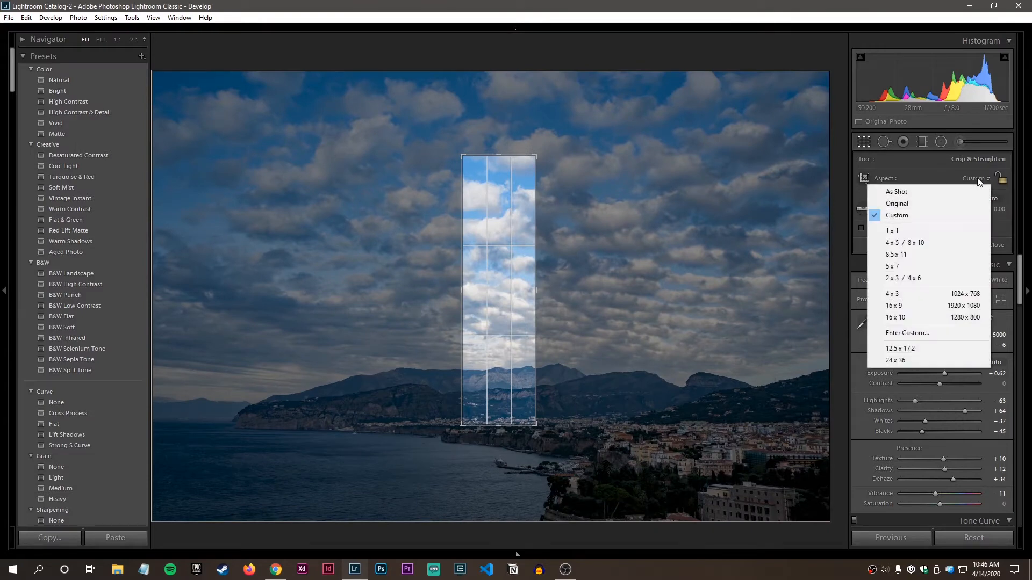
pyautogui.click(900, 205)
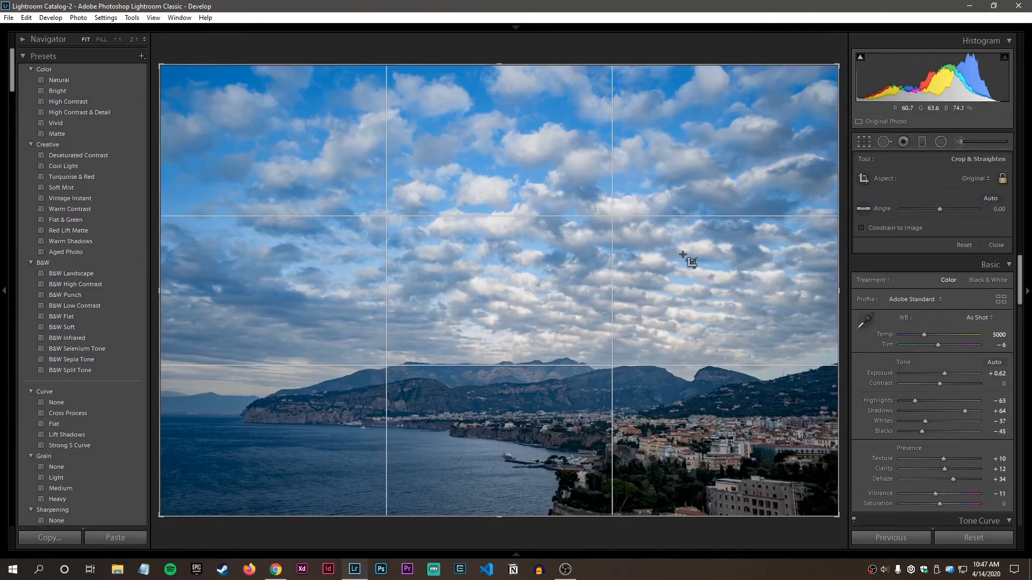
pyautogui.moveTo(160, 65); pyautogui.dragTo(277, 112)
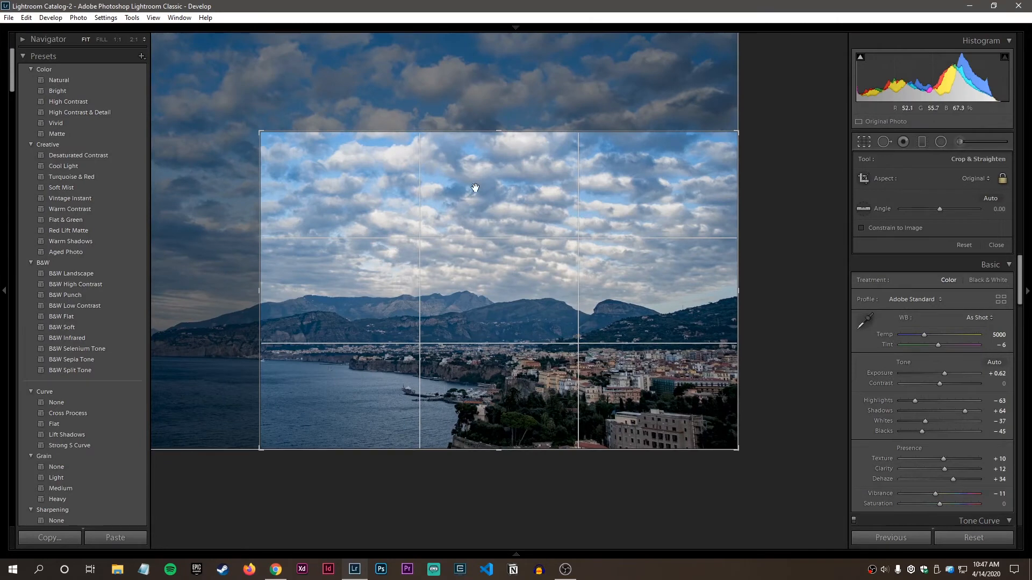
pyautogui.moveTo(472, 188); pyautogui.dragTo(564, 240)
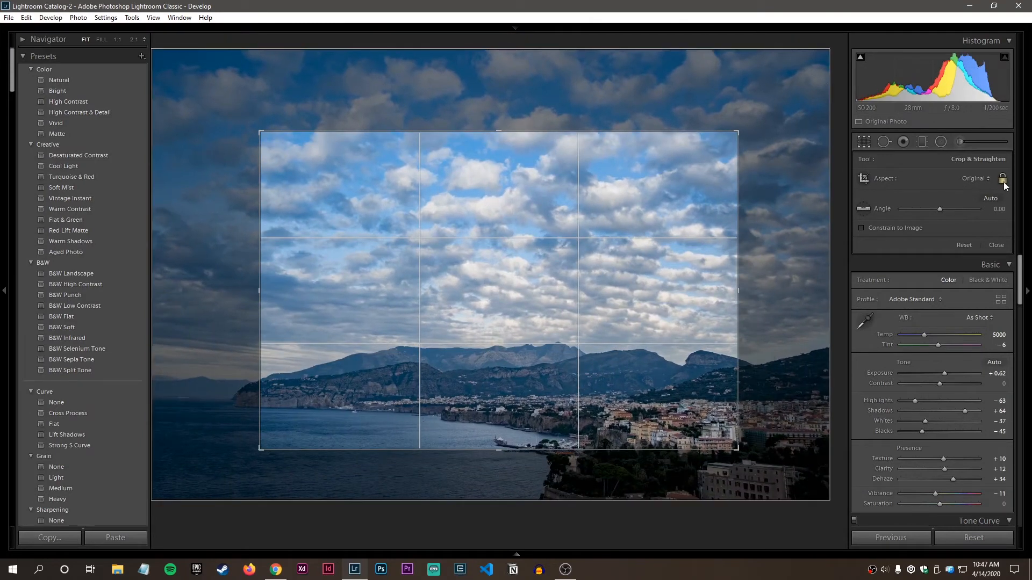
# Step: Set the crop aspect ratio to 4 x 5 / 8 x 10 and shift the photo slightly within the frame
pyautogui.click(975, 181)
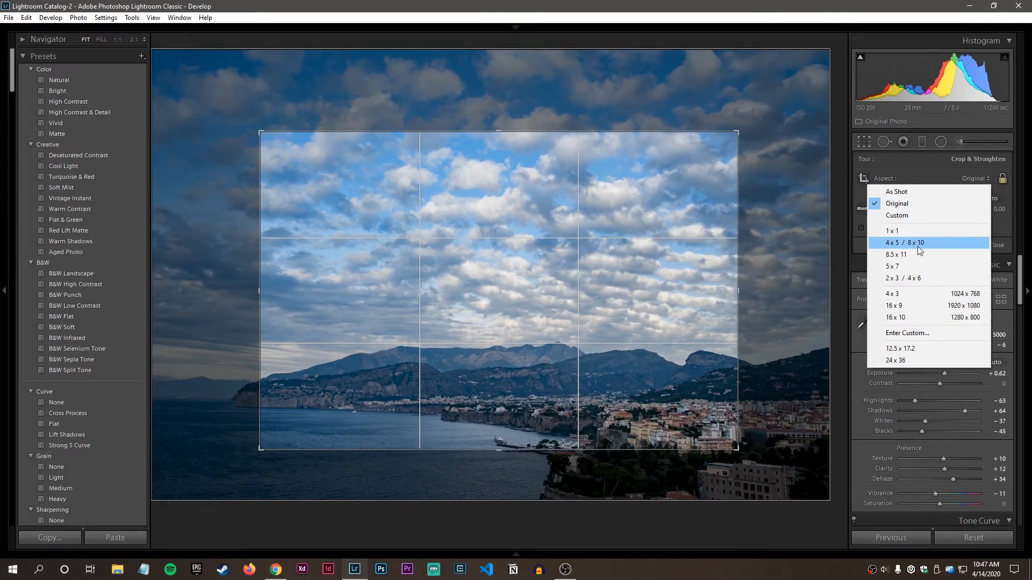
pyautogui.click(902, 243)
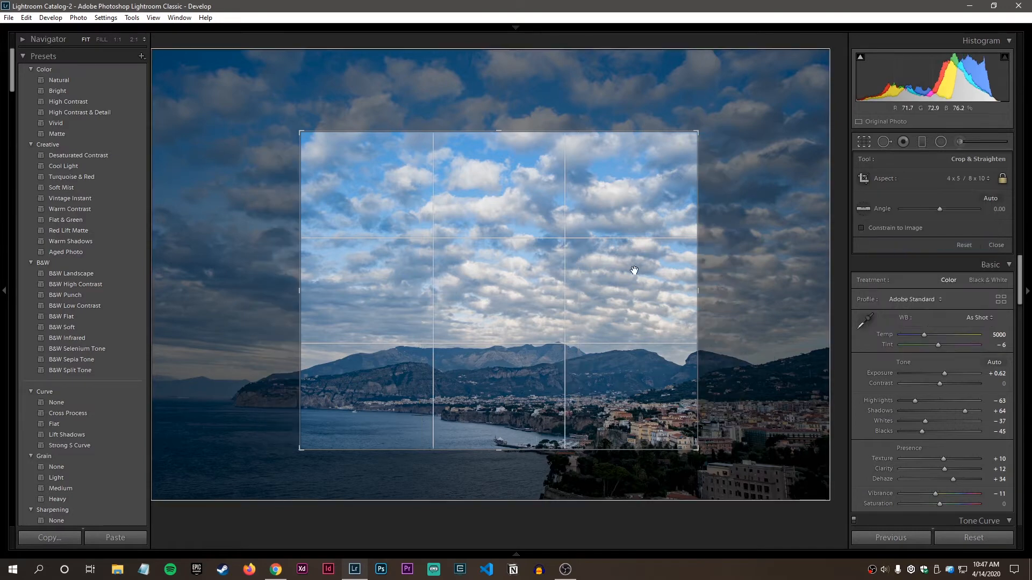
pyautogui.moveTo(554, 257)
pyautogui.mouseDown()
pyautogui.moveTo(580, 278)
pyautogui.moveTo(566, 258)
pyautogui.mouseUp()
# Step: Set the crop aspect ratio to 5 x 7
pyautogui.click(975, 179)
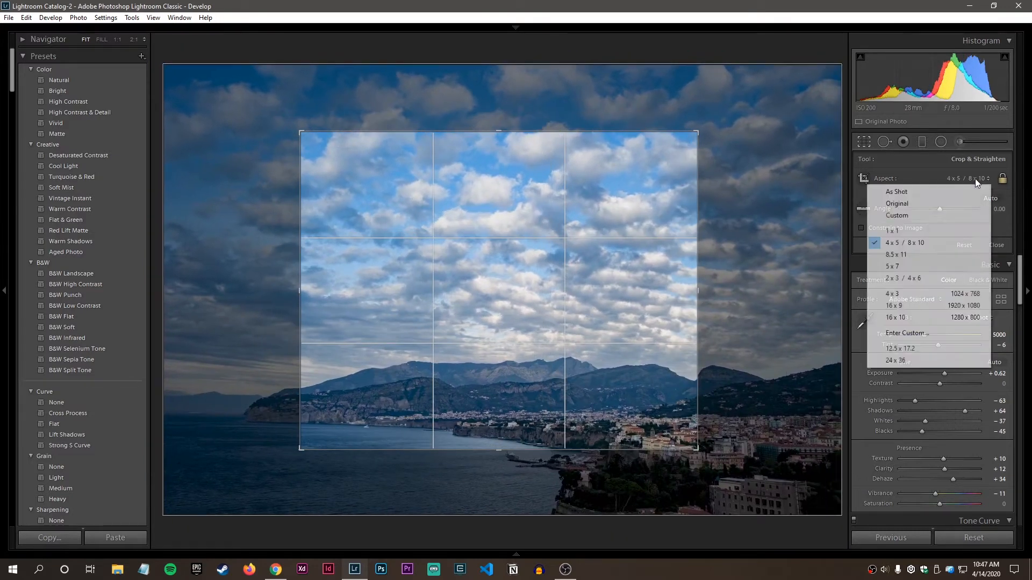
pyautogui.click(923, 265)
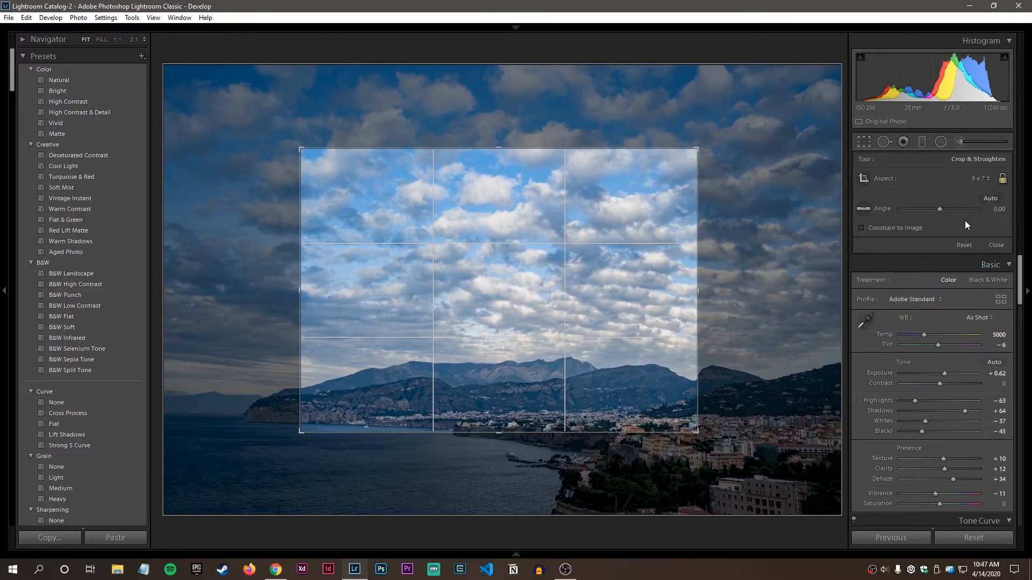
# Step: Enter a custom crop aspect ratio of 16 x 9 and shift the photo within the frame
pyautogui.click(986, 178)
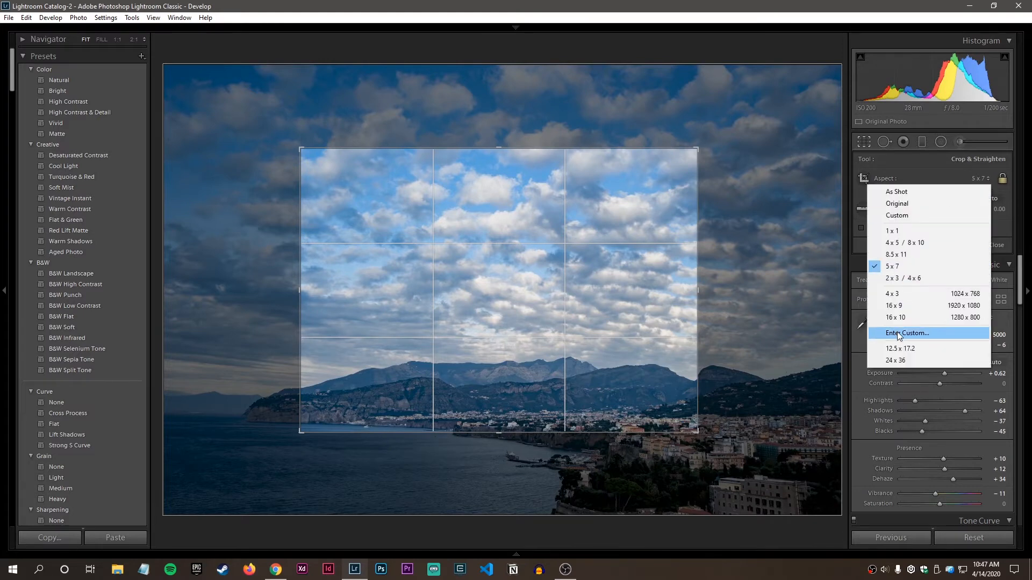
pyautogui.click(910, 334)
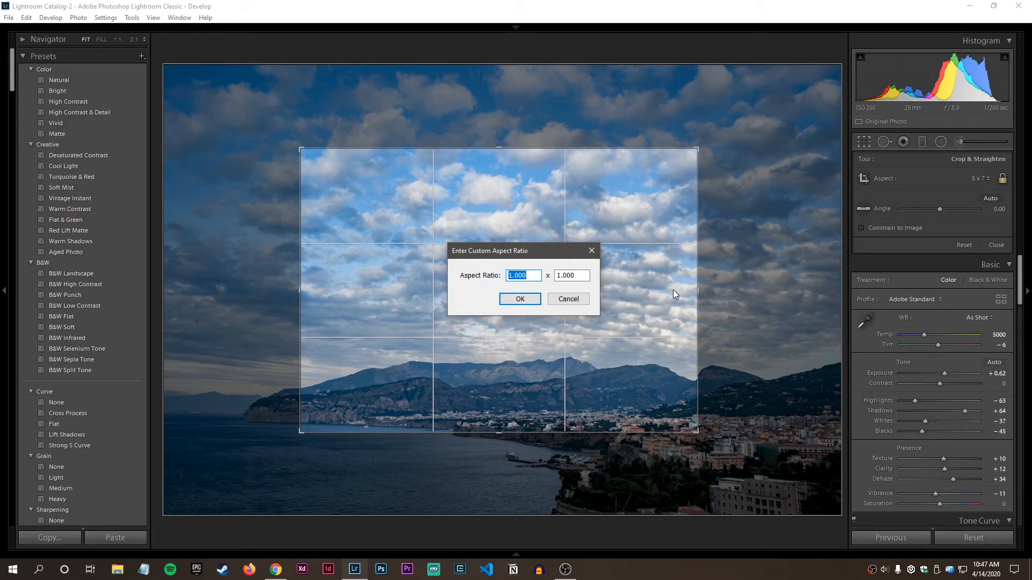
pyautogui.write('16')
pyautogui.press('Tab')
pyautogui.write('9')
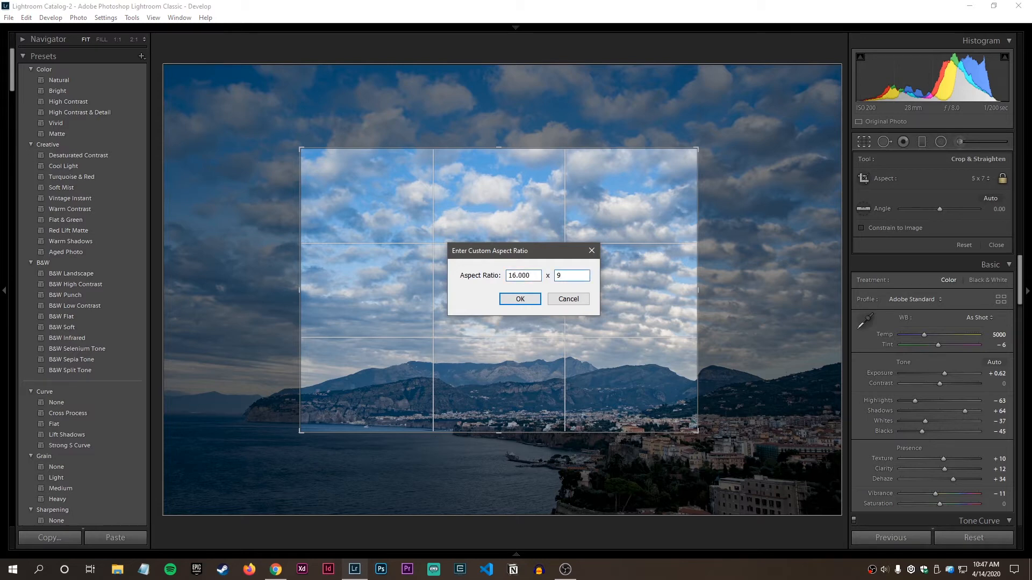
pyautogui.click(527, 300)
pyautogui.moveTo(410, 241); pyautogui.dragTo(457, 256)
pyautogui.moveTo(484, 252); pyautogui.dragTo(552, 308)
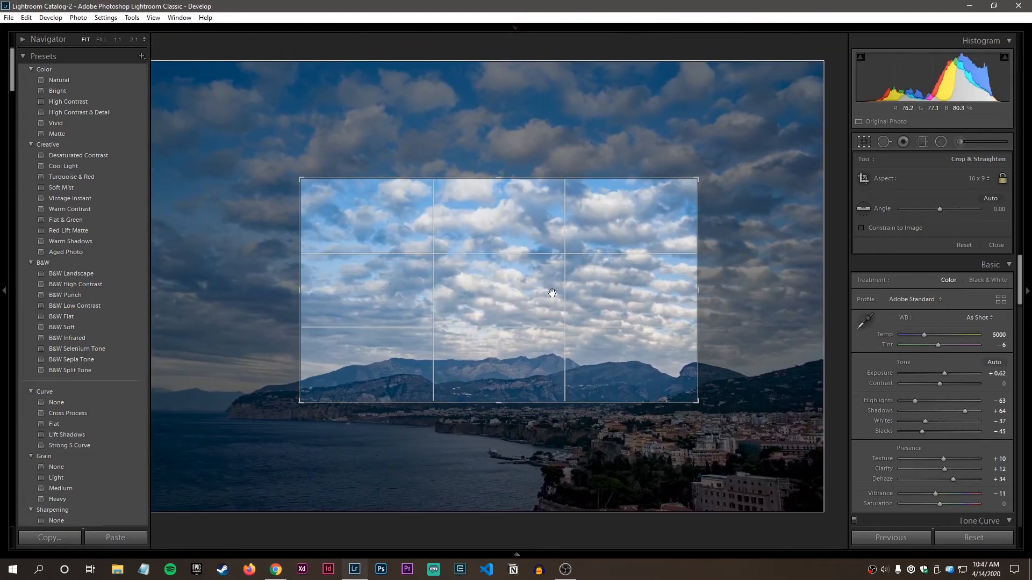
# Step: Set the crop aspect ratio to Original, trying a tighter frame around the mountains and clouds before resetting the crop
pyautogui.click(982, 182)
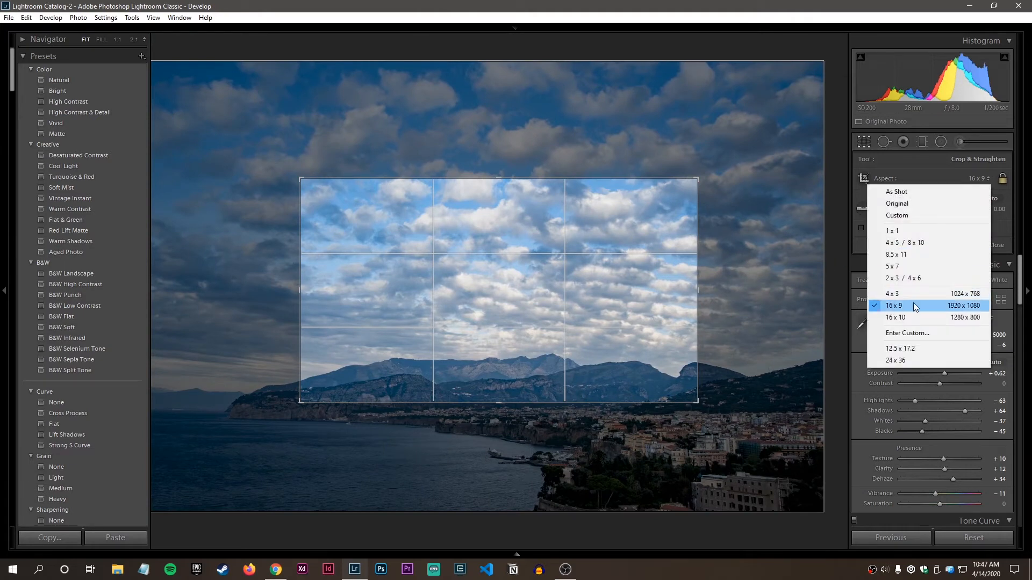
pyautogui.click(910, 205)
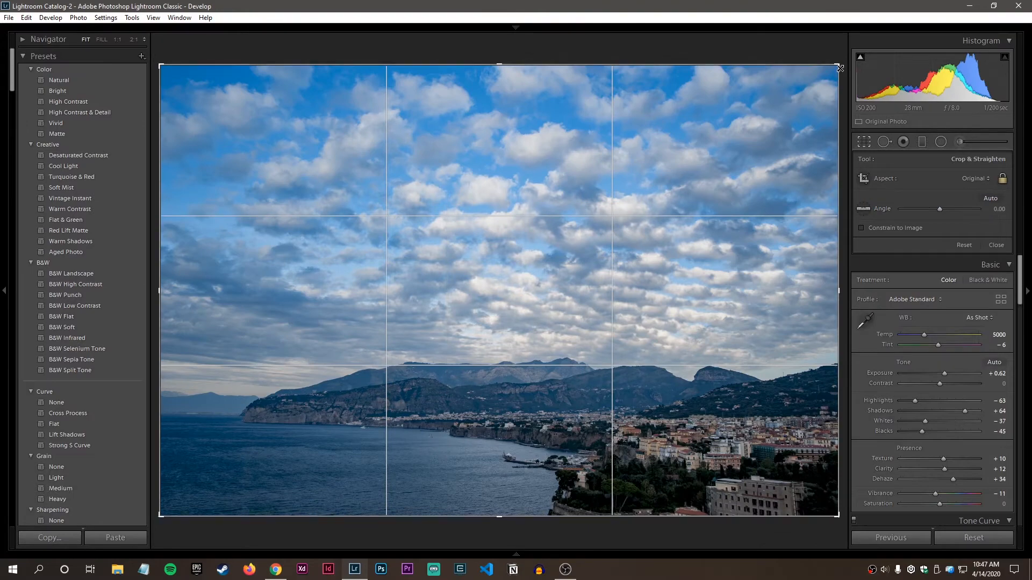
pyautogui.moveTo(837, 66); pyautogui.dragTo(648, 192)
pyautogui.moveTo(592, 260); pyautogui.dragTo(451, 339)
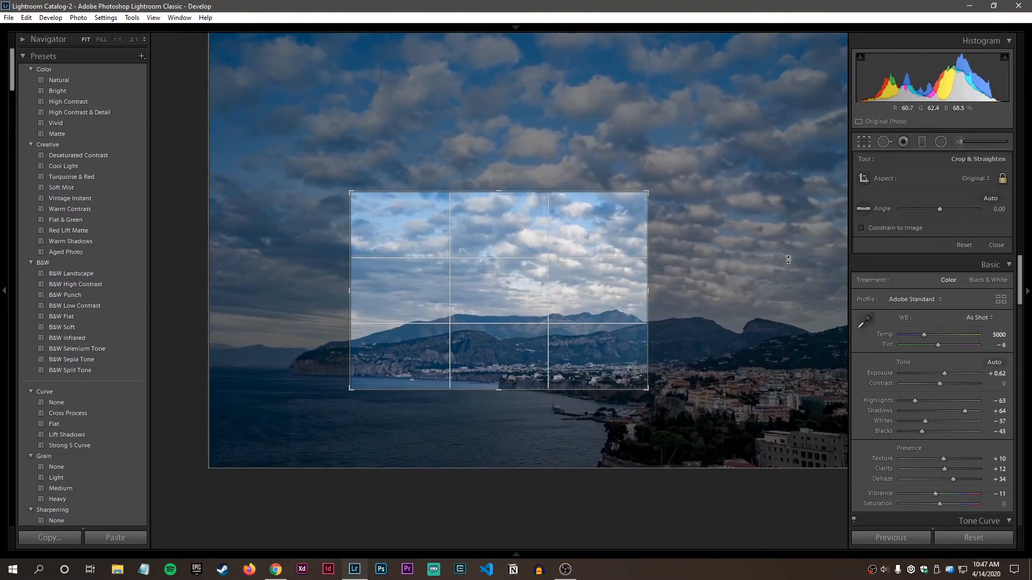
pyautogui.click(964, 247)
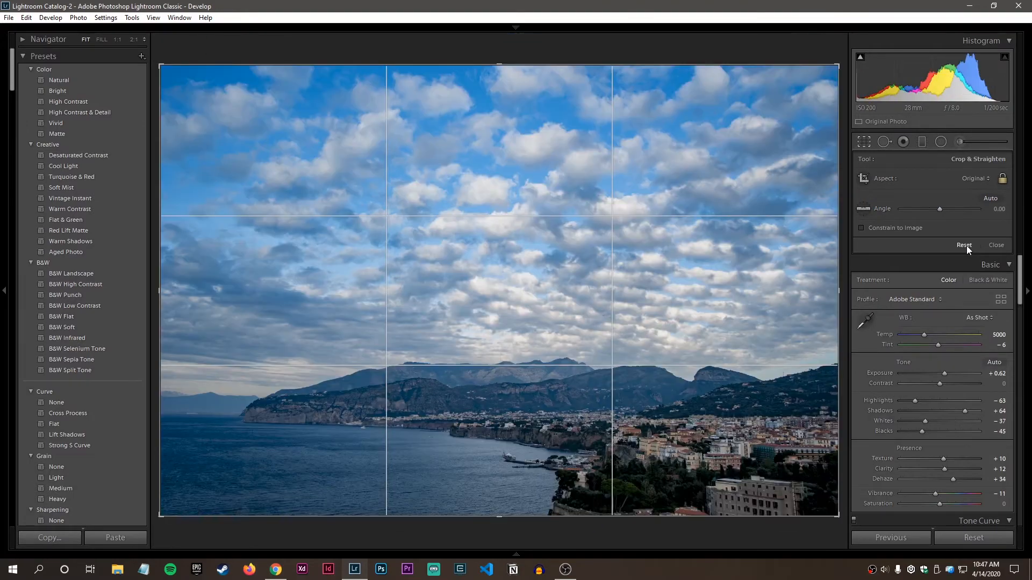
# Step: Try a slightly smaller crop with the photo repositioned inside it, and reset the crop
pyautogui.moveTo(826, 85); pyautogui.dragTo(760, 117)
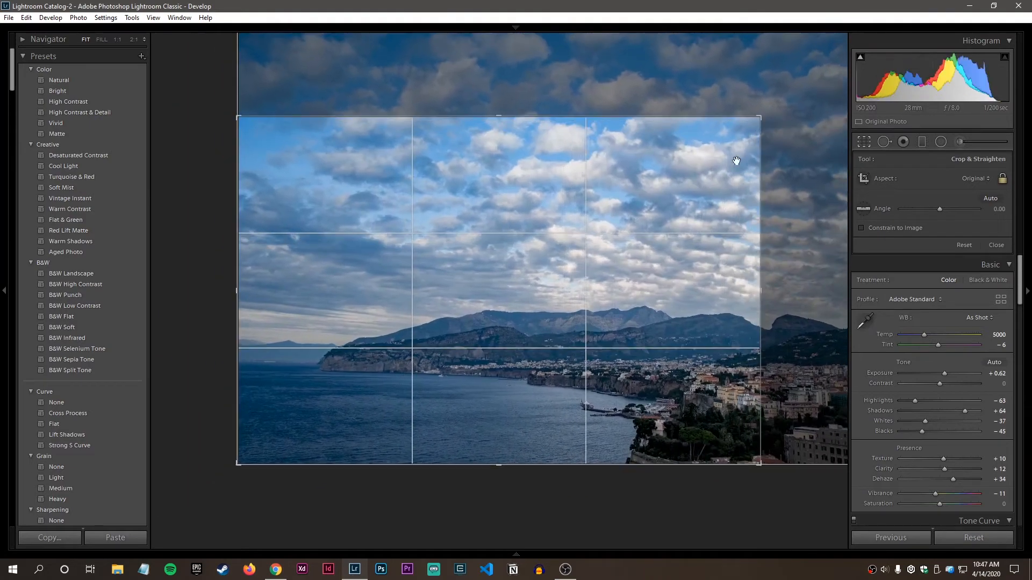
pyautogui.moveTo(605, 191); pyautogui.dragTo(737, 134)
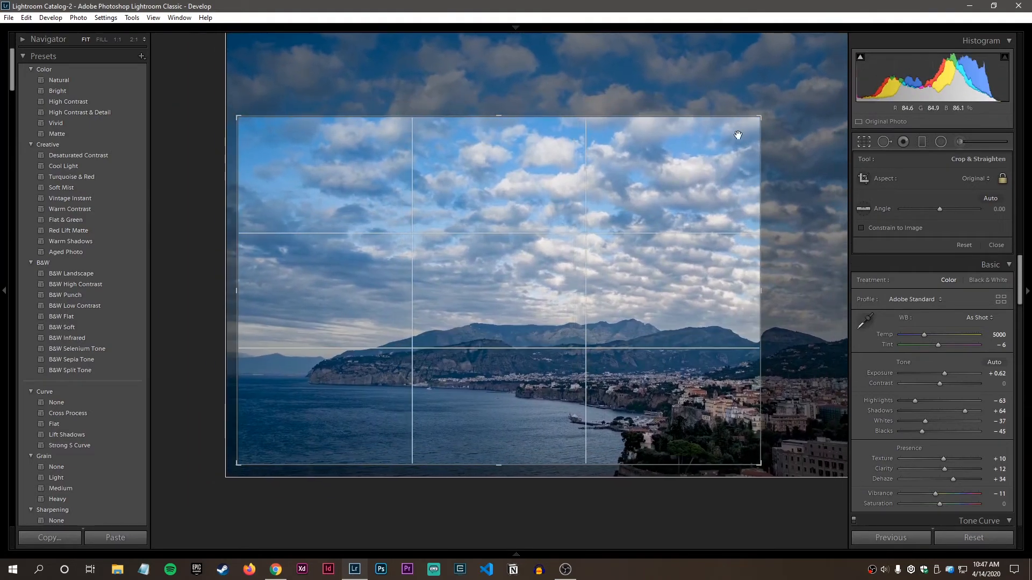
pyautogui.click(960, 246)
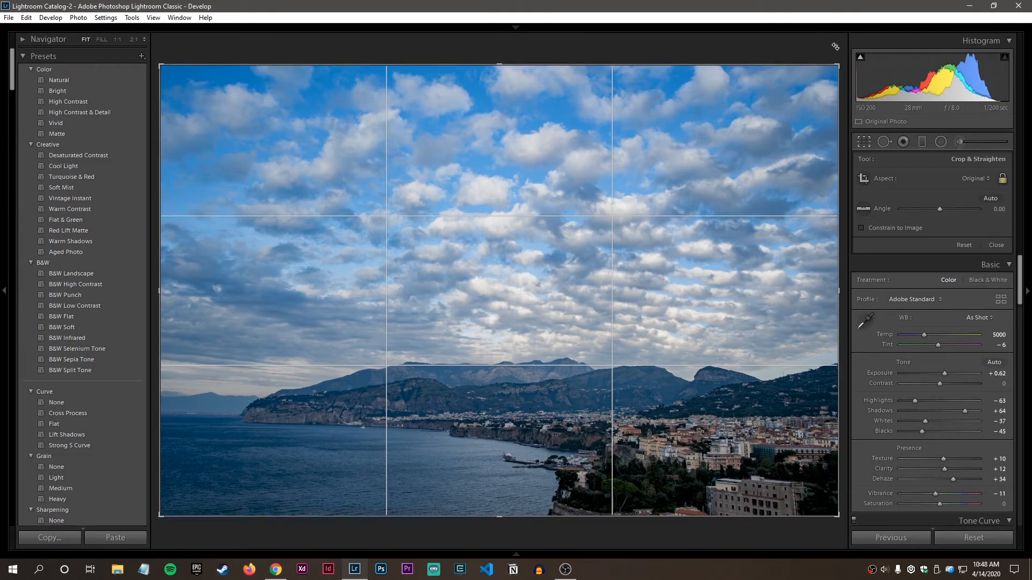
# Step: Try rotating the photo to an angle of about -1.33, and reset the crop
pyautogui.moveTo(836, 48); pyautogui.dragTo(801, 63)
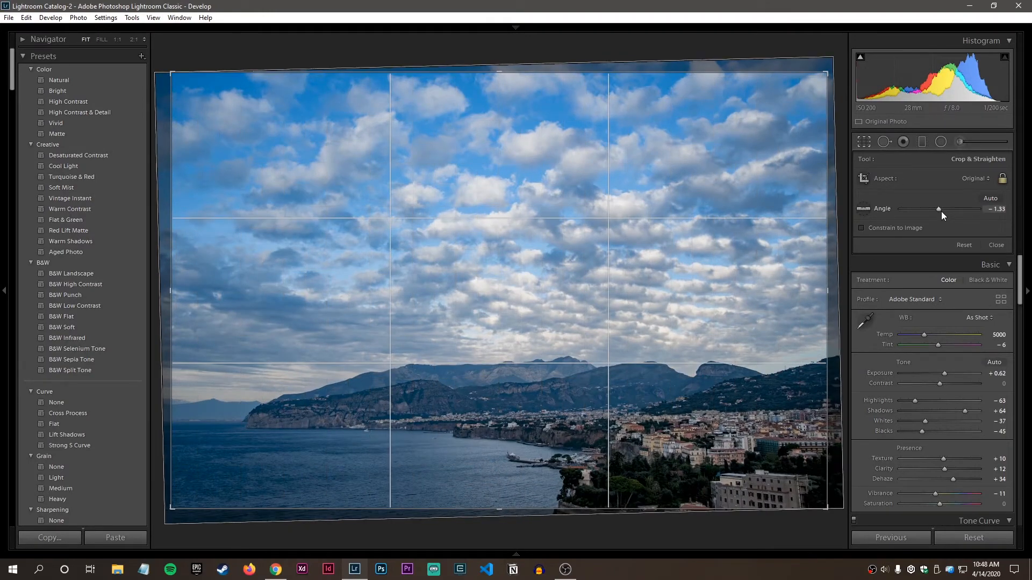
pyautogui.click(965, 245)
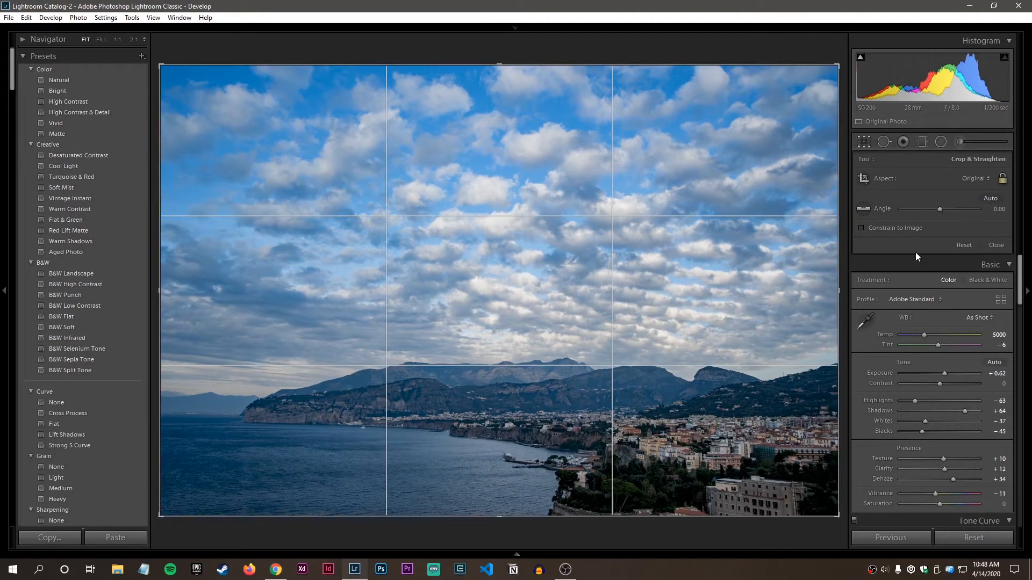
# Step: Straighten the photo to an angle of about -1.75 by tracing the sea horizon with the Straighten tool, and finish the crop
pyautogui.click(864, 209)
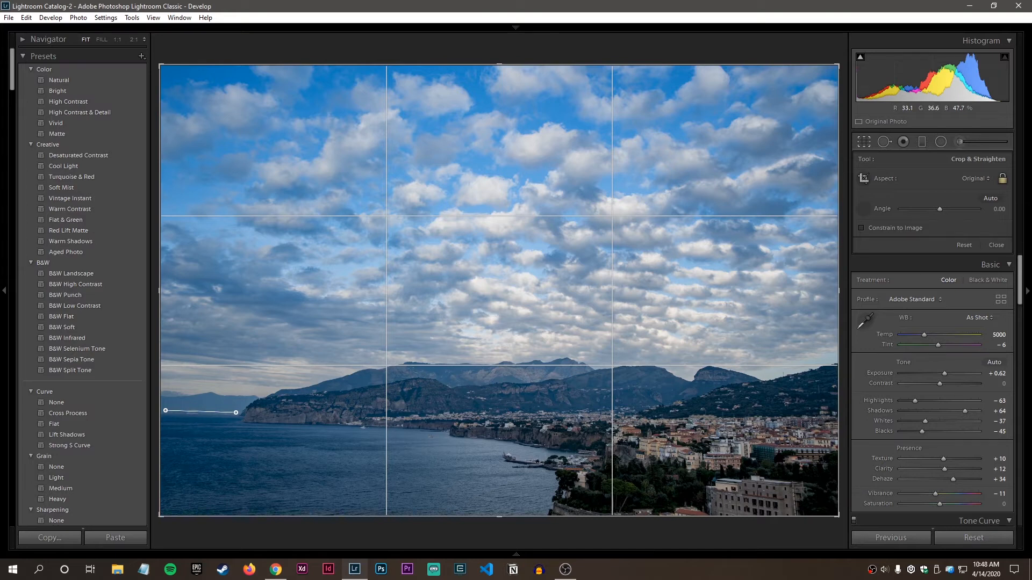
pyautogui.moveTo(236, 412); pyautogui.dragTo(235, 412)
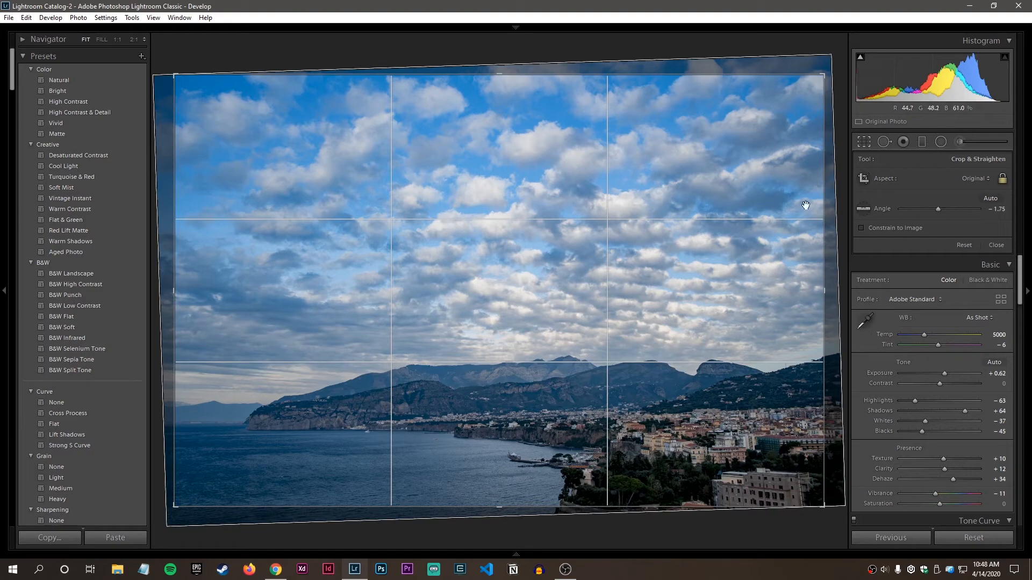
pyautogui.click(997, 245)
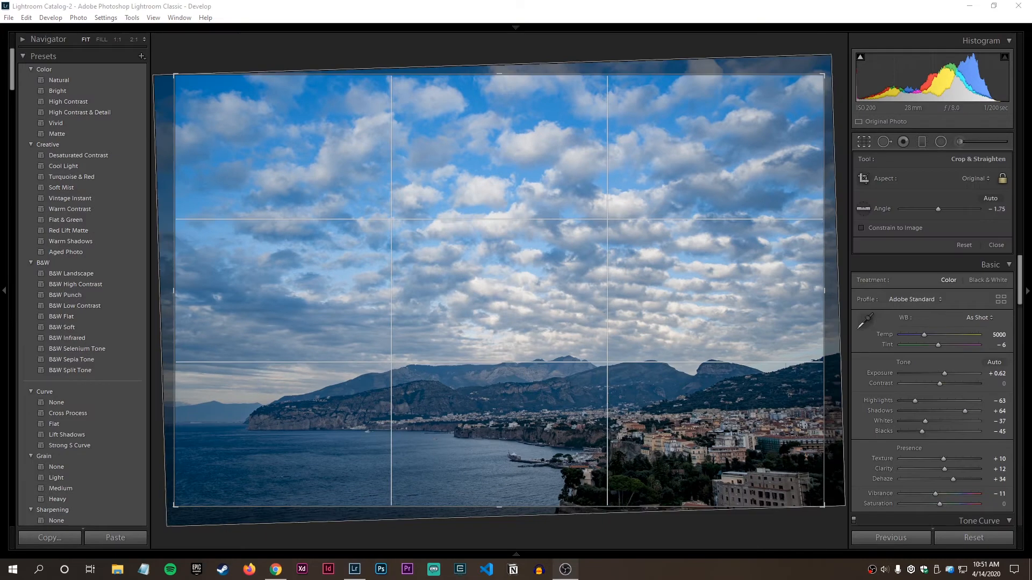
# Step: Enable Constrain to Image for the crop
pyautogui.click(861, 228)
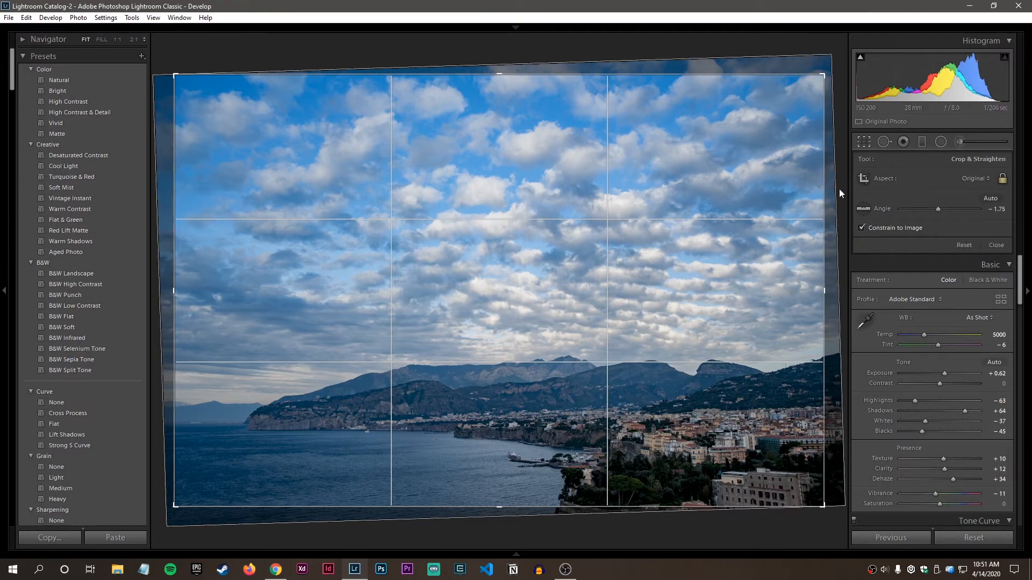
pyautogui.click(863, 227)
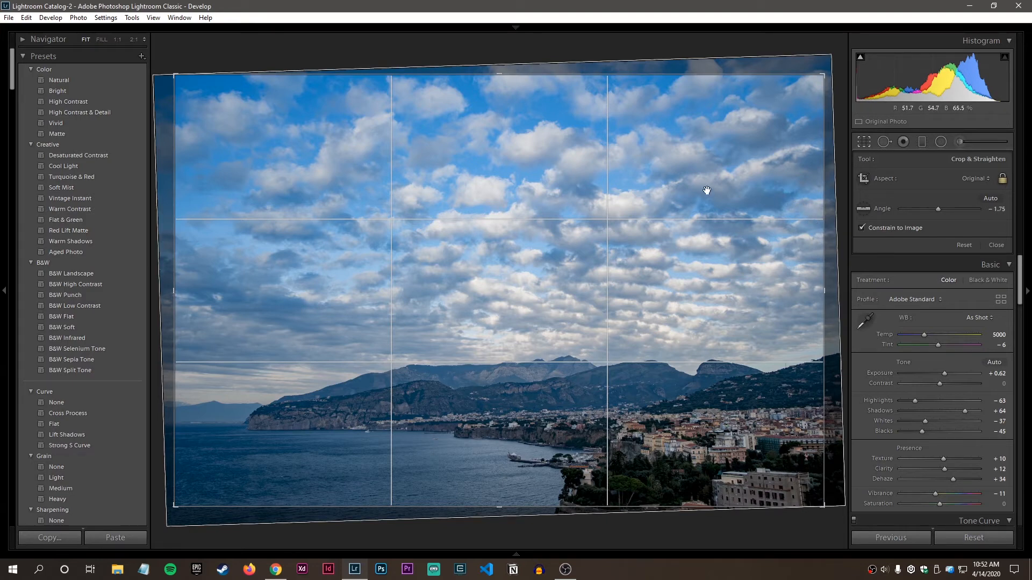
pyautogui.click(862, 226)
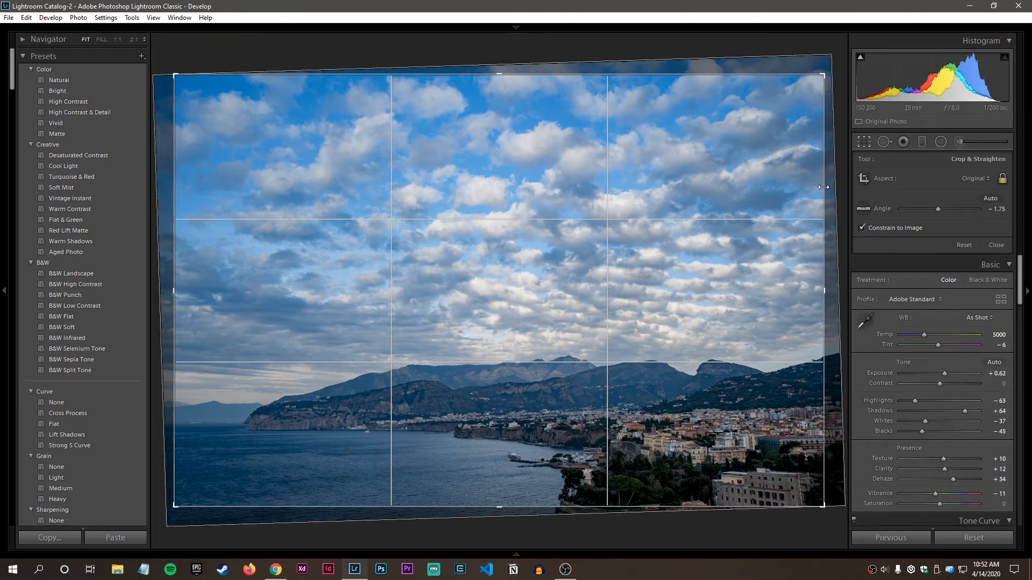
# Step: Set the Vertical transform to +45 to distort the photo's perspective
pyautogui.scroll(-10, 909, 371)
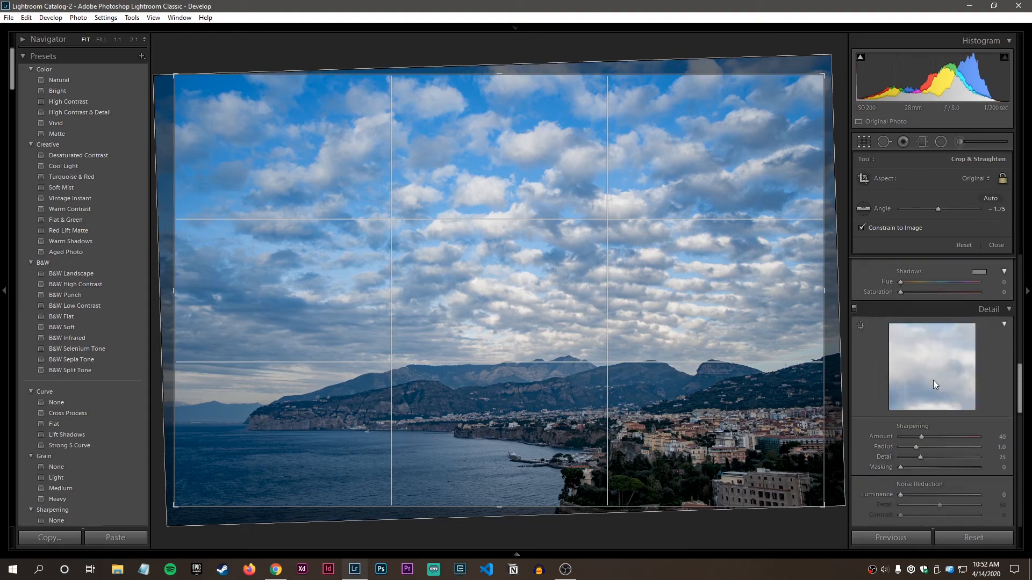
pyautogui.scroll(5, 935, 380)
pyautogui.scroll(2, 952, 377)
pyautogui.scroll(-8, 956, 375)
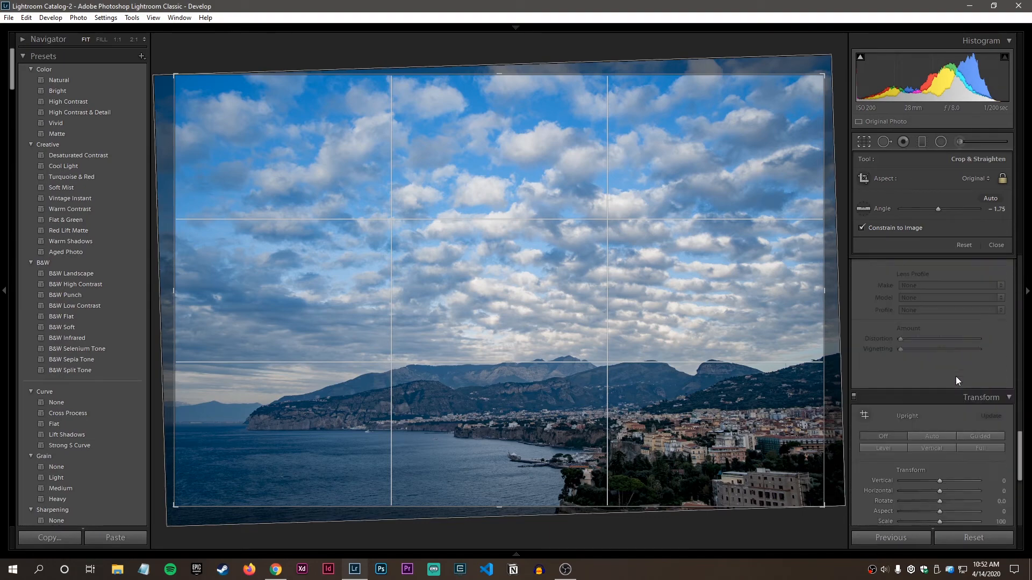
pyautogui.scroll(-3, 959, 396)
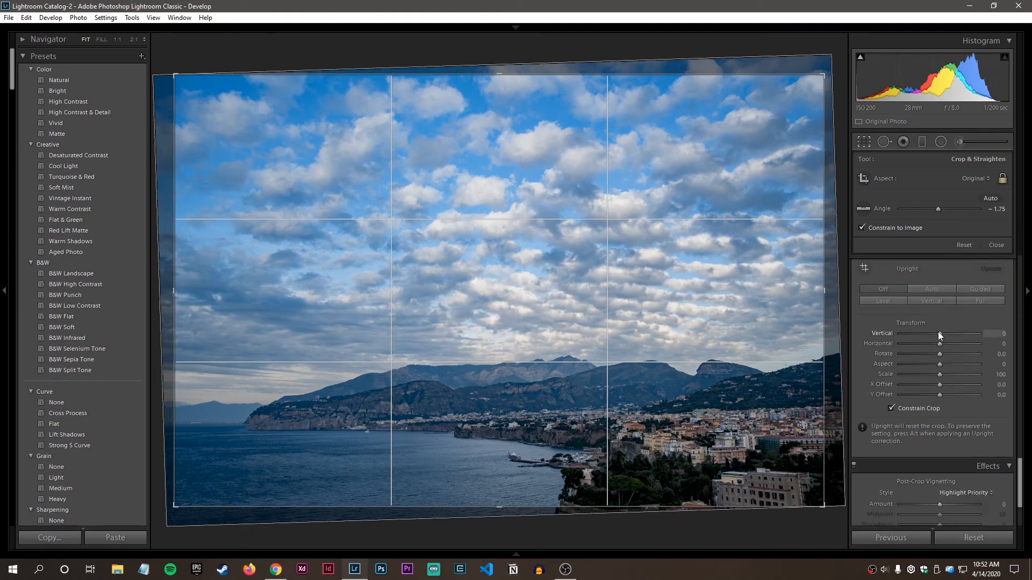
pyautogui.moveTo(940, 331); pyautogui.dragTo(956, 331)
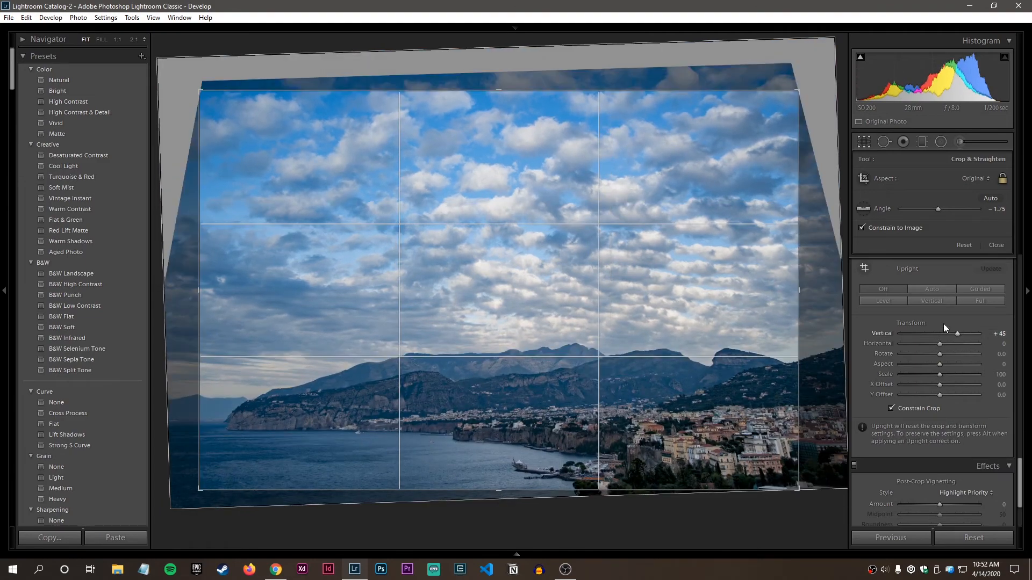
# Step: Disable Constrain to Image, shift the photo so its empty white edges fall inside the frame, and apply the crop
pyautogui.click(863, 228)
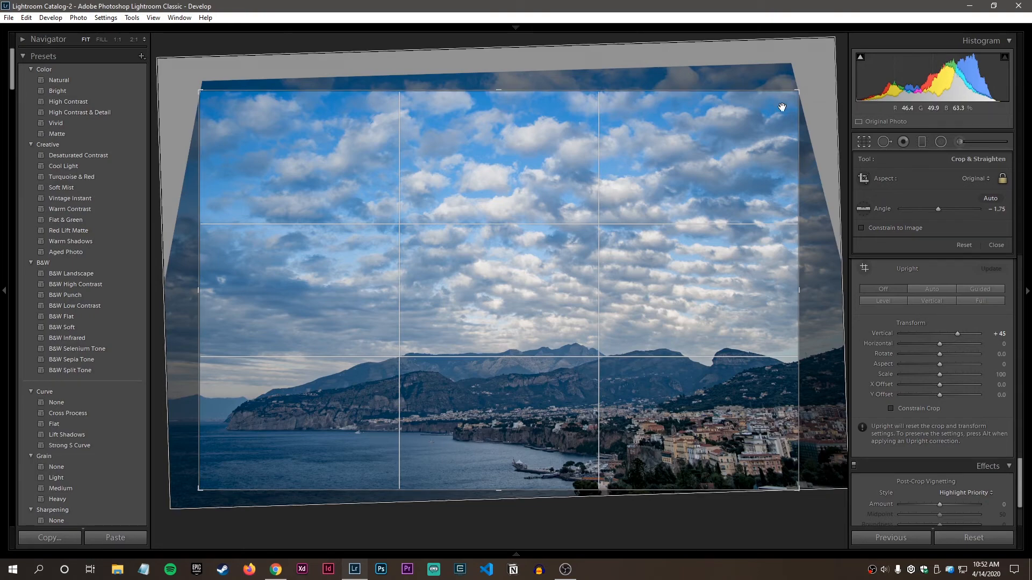
pyautogui.moveTo(783, 104); pyautogui.dragTo(730, 206)
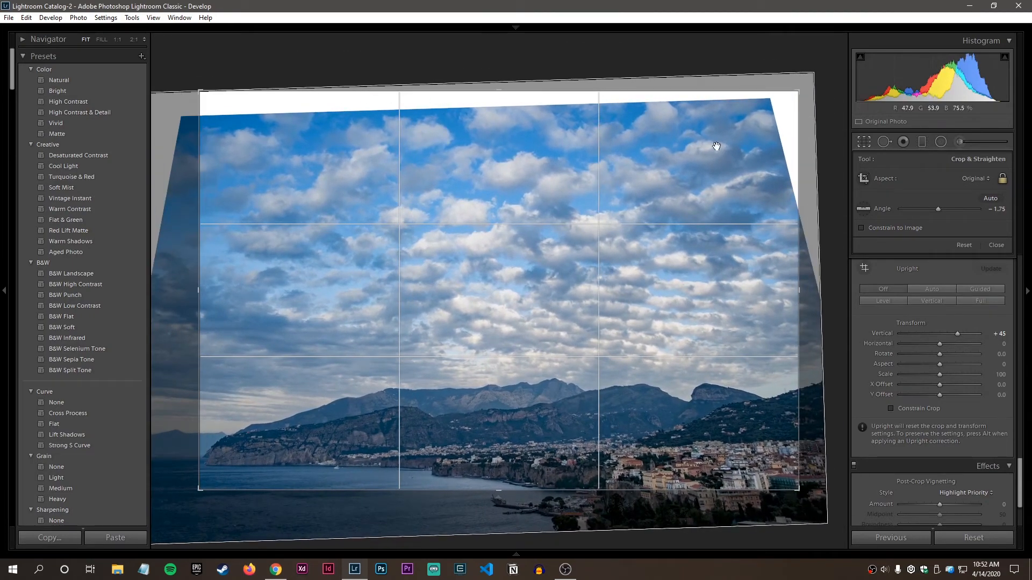
pyautogui.press('Return')
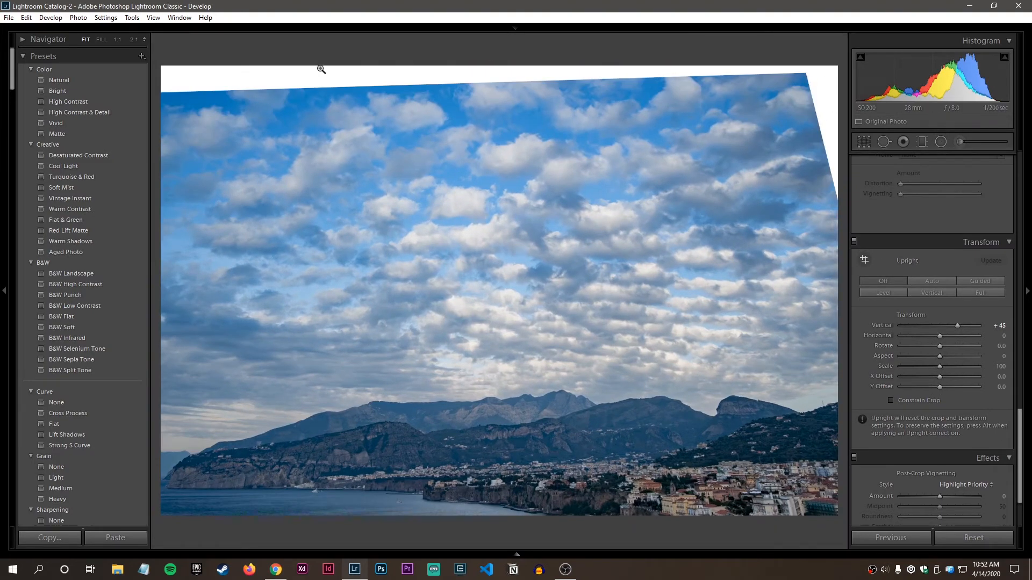
# Step: Reopen the crop and turn Constrain to Image back on
pyautogui.click(865, 143)
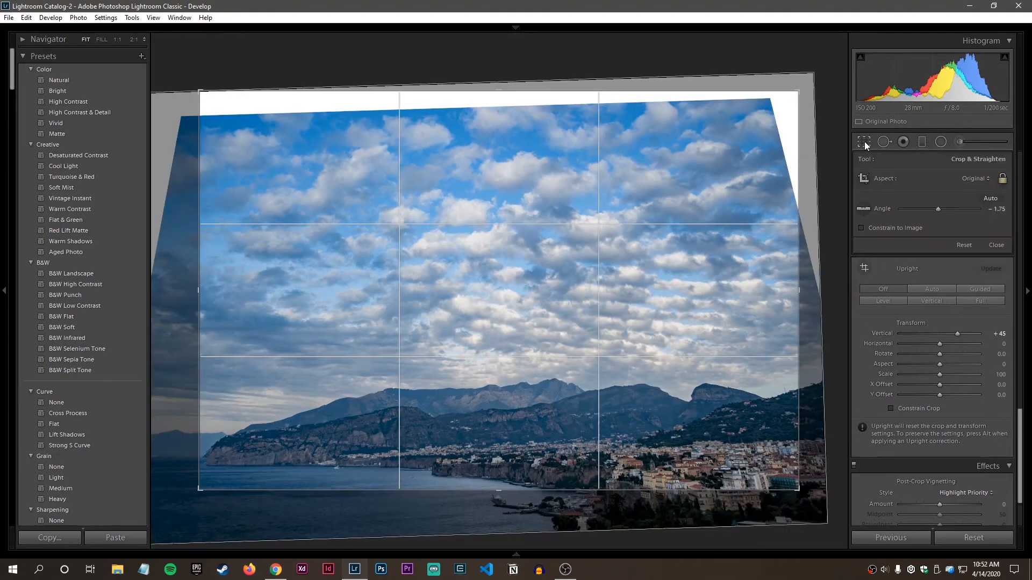
pyautogui.click(861, 228)
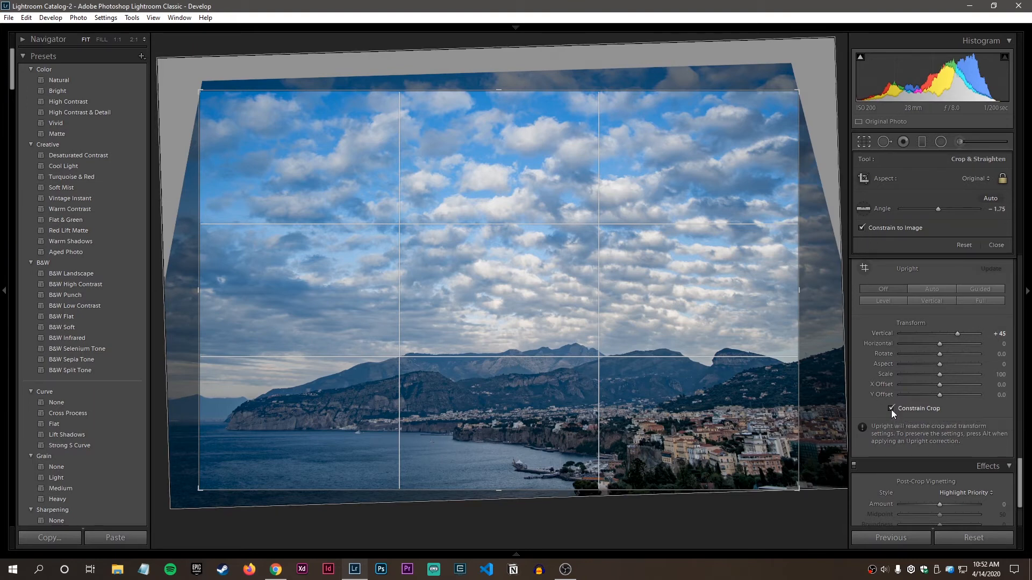
# Step: Reset the Vertical transform to 0
pyautogui.scroll(2, 947, 411)
pyautogui.doubleClick(956, 407)
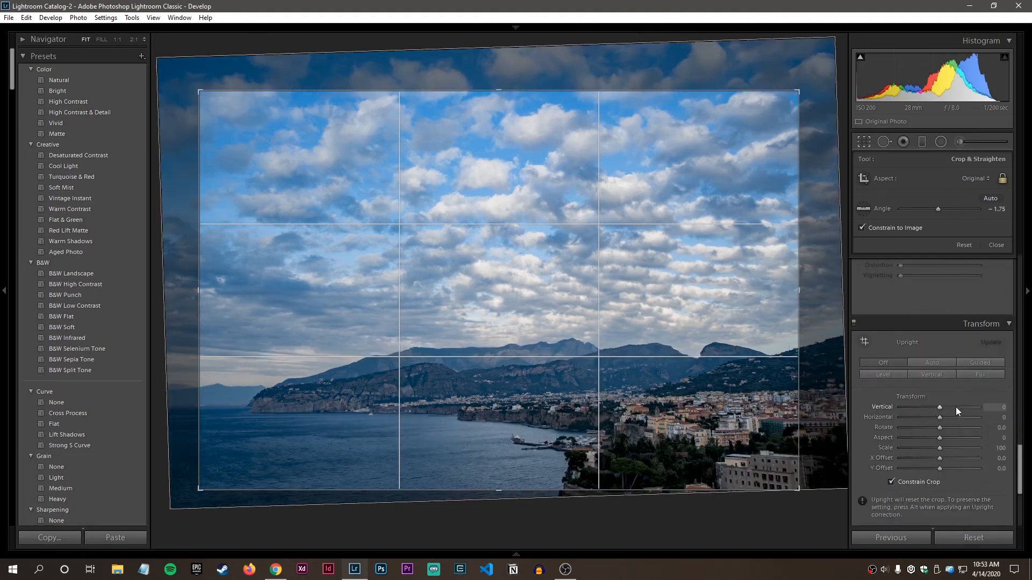
pyautogui.scroll(10, 944, 403)
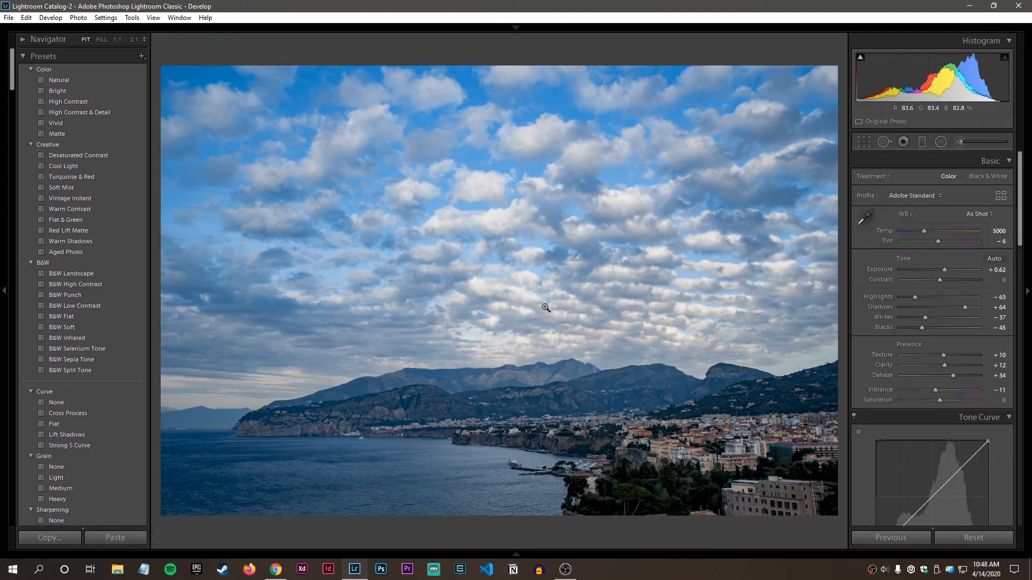
# Step: Switch to the next photo, the harbor village, and reset its existing crop and rotation
pyautogui.press('Right')
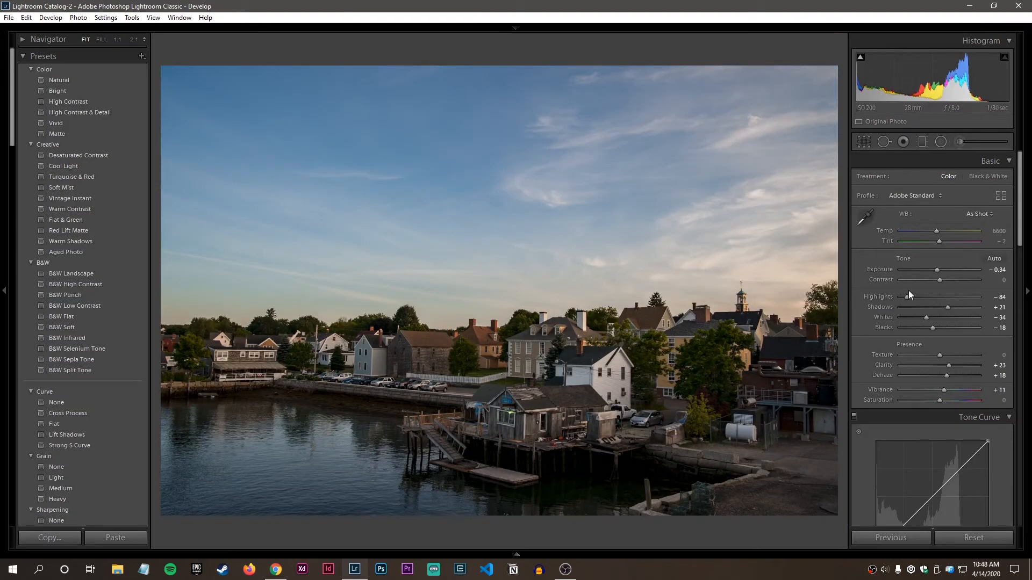
pyautogui.click(868, 148)
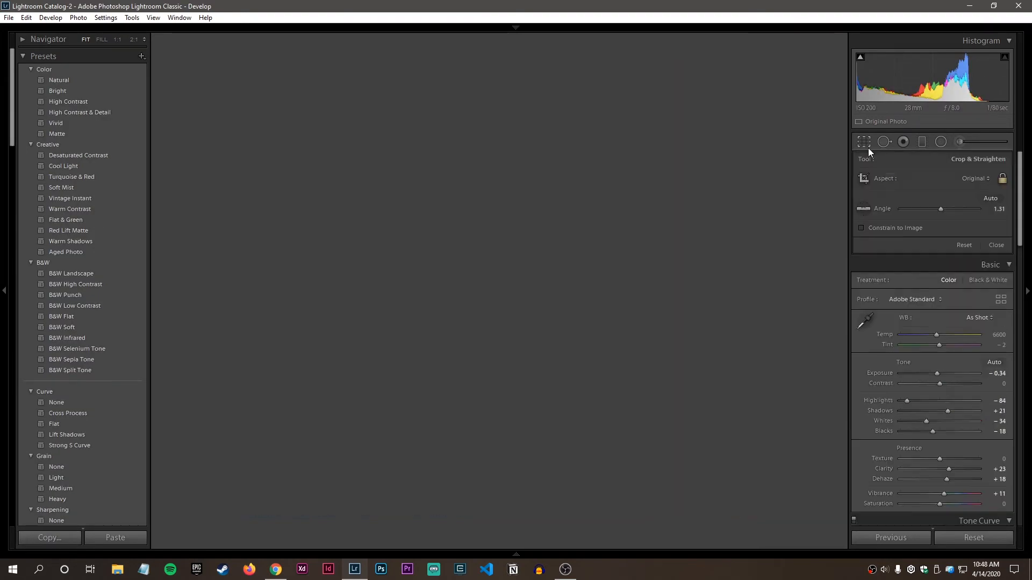
pyautogui.click(965, 246)
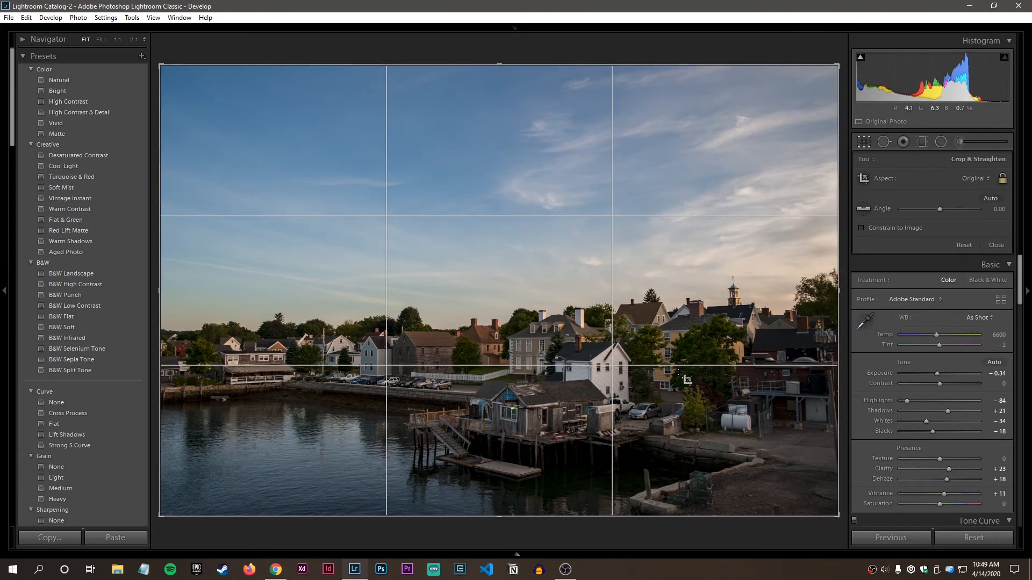
pyautogui.click(876, 203)
pyautogui.moveTo(565, 338)
pyautogui.mouseDown()
pyautogui.moveTo(577, 338)
pyautogui.moveTo(536, 339)
pyautogui.mouseUp()
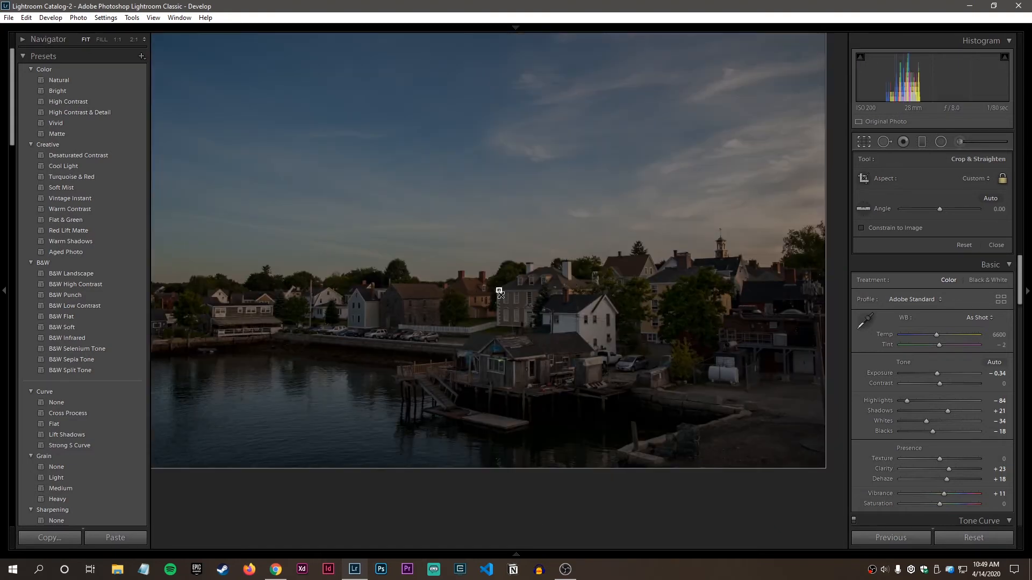
pyautogui.moveTo(499, 291); pyautogui.dragTo(563, 353)
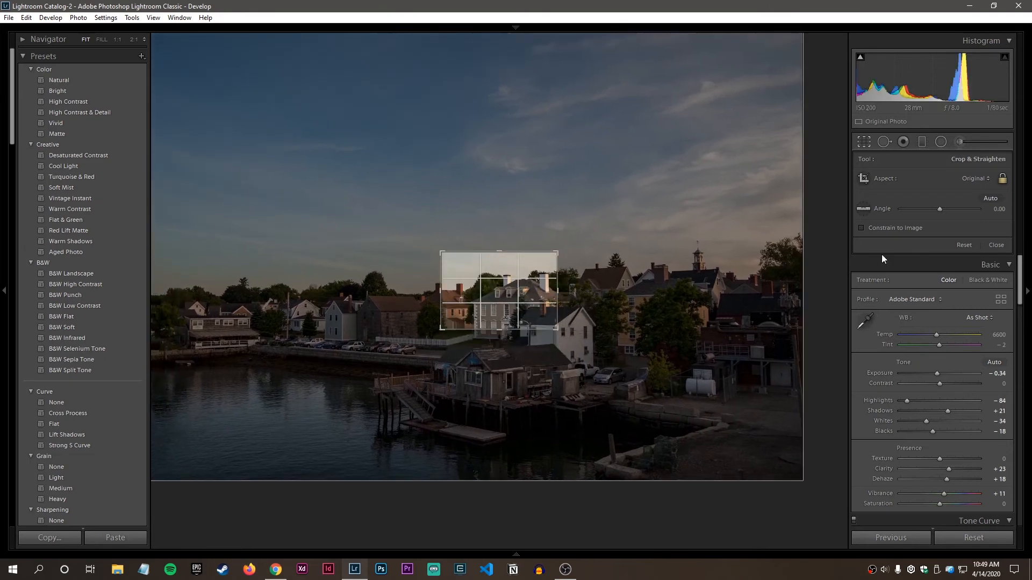
pyautogui.click(970, 245)
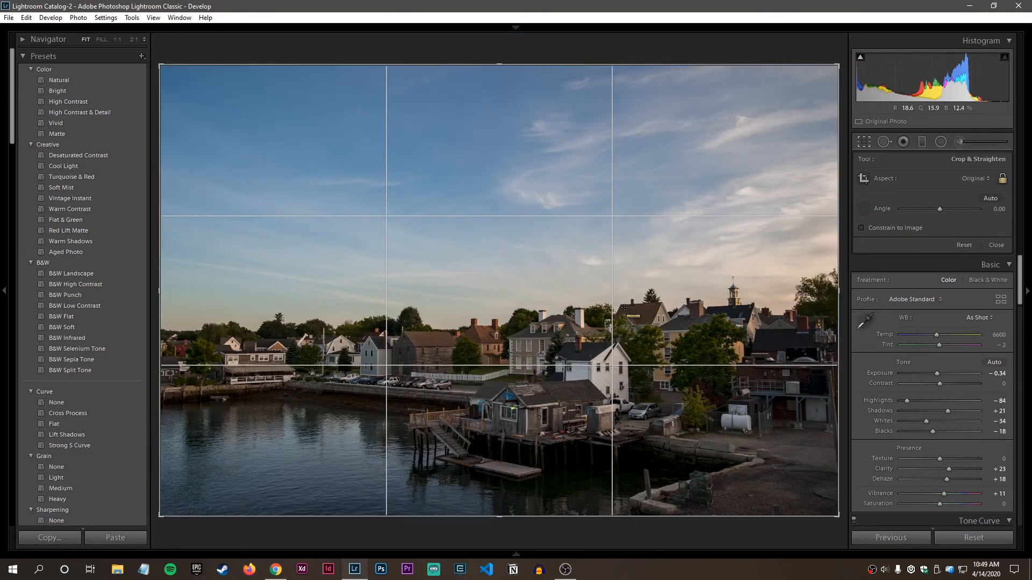
# Step: Straighten the harbor village photo with the Straighten tool, fine-tune its rotation to an angle of about 0.96, and apply the crop
pyautogui.moveTo(621, 306); pyautogui.dragTo(661, 302)
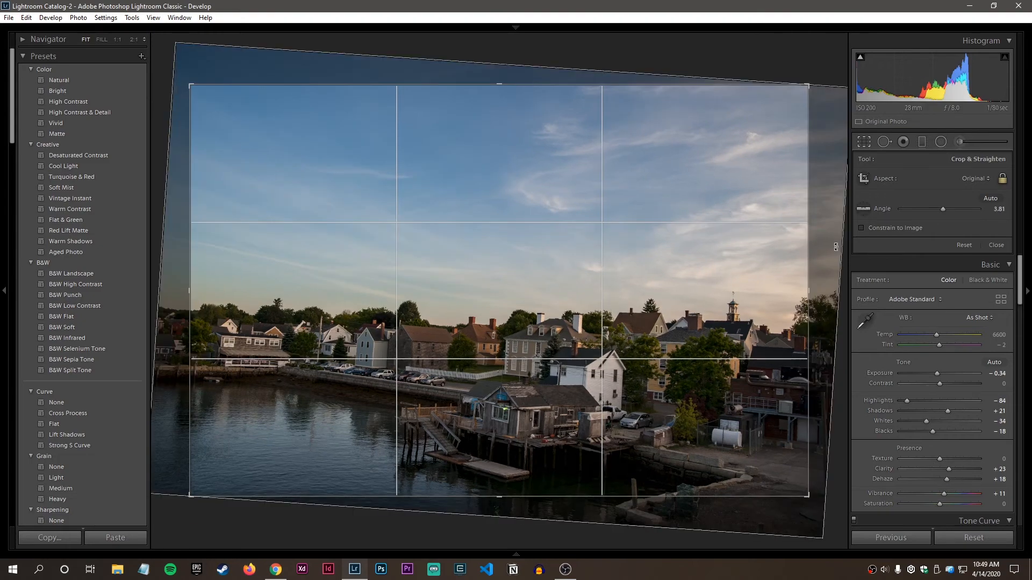
pyautogui.moveTo(842, 339); pyautogui.dragTo(841, 334)
pyautogui.moveTo(837, 322); pyautogui.dragTo(838, 321)
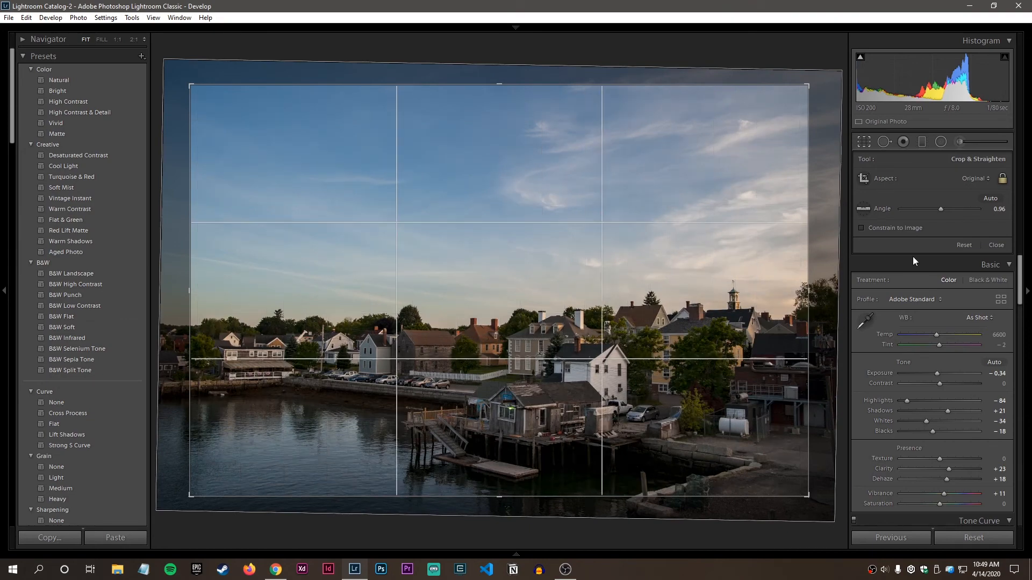
pyautogui.click(996, 245)
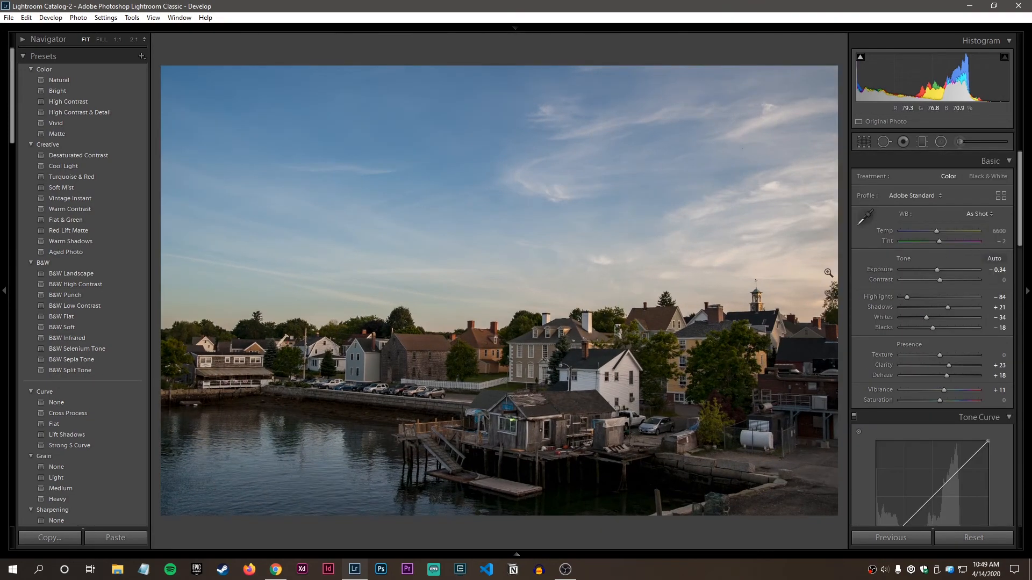
# Step: Switch to the black cat photo, reset its crop, and crop in slightly from the lower edge to exclude the pale spot there
pyautogui.press('Right')
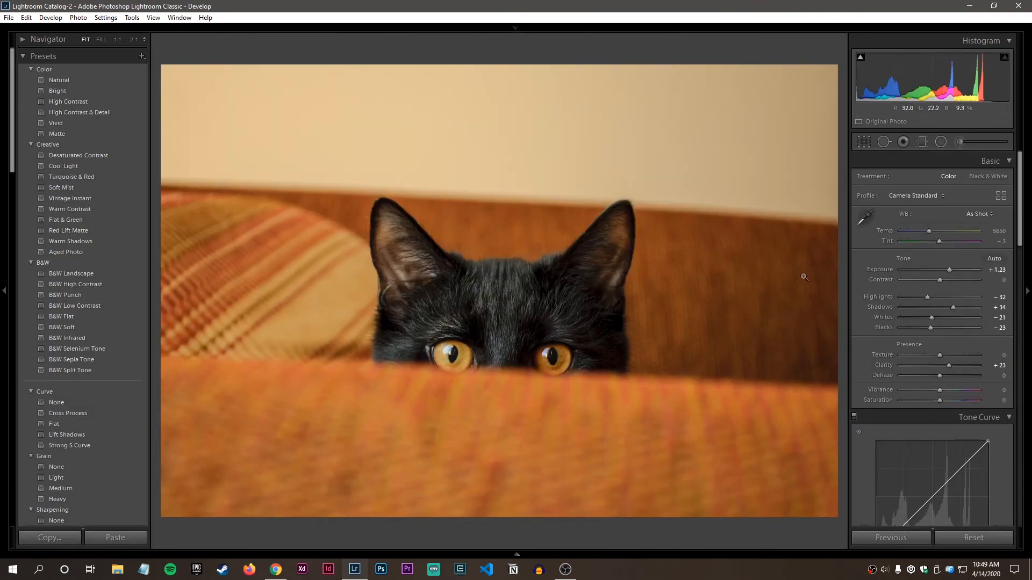
pyautogui.click(863, 143)
pyautogui.click(963, 246)
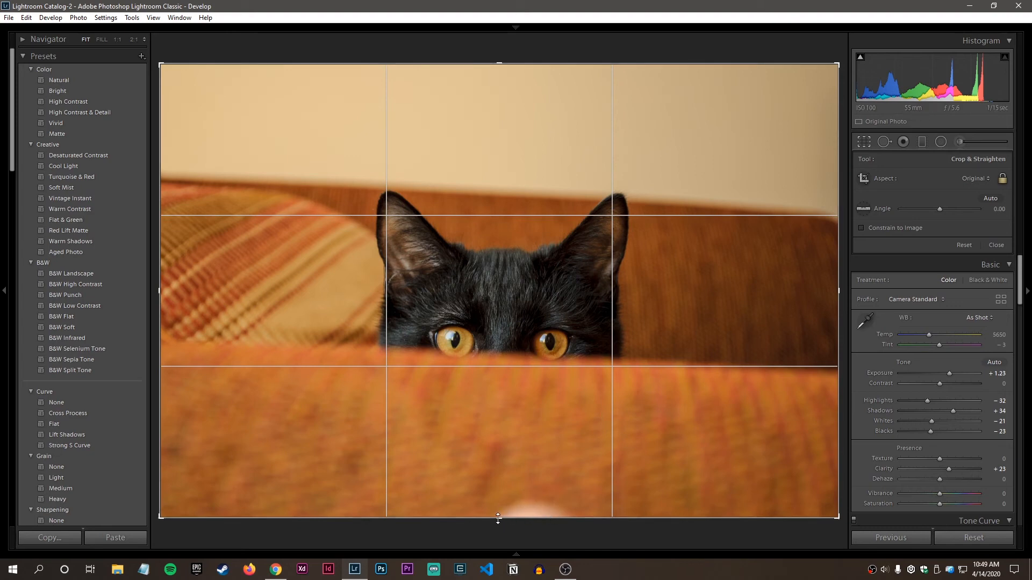
pyautogui.moveTo(498, 518); pyautogui.dragTo(499, 508)
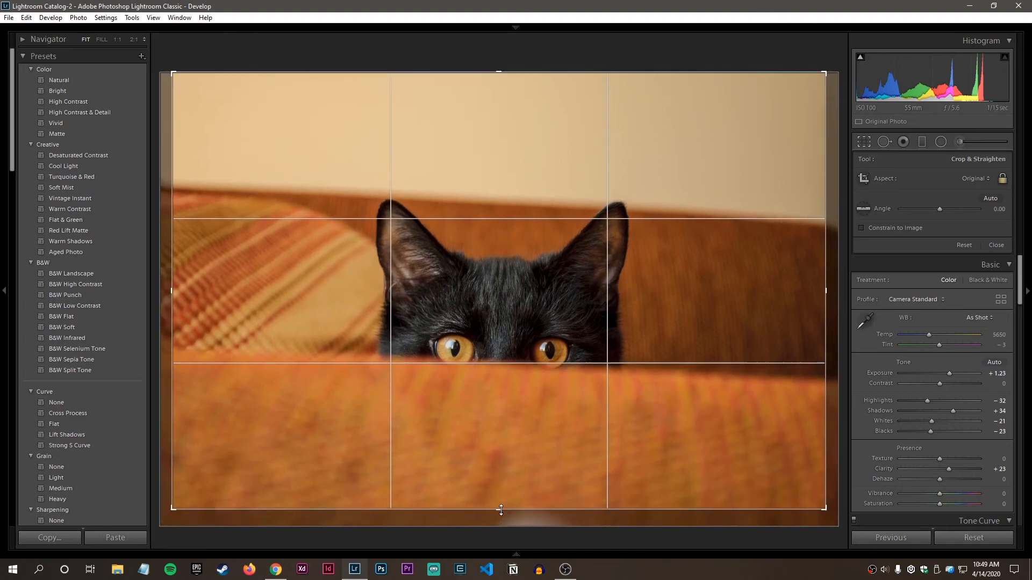
pyautogui.moveTo(612, 435); pyautogui.dragTo(530, 413)
pyautogui.press('Return')
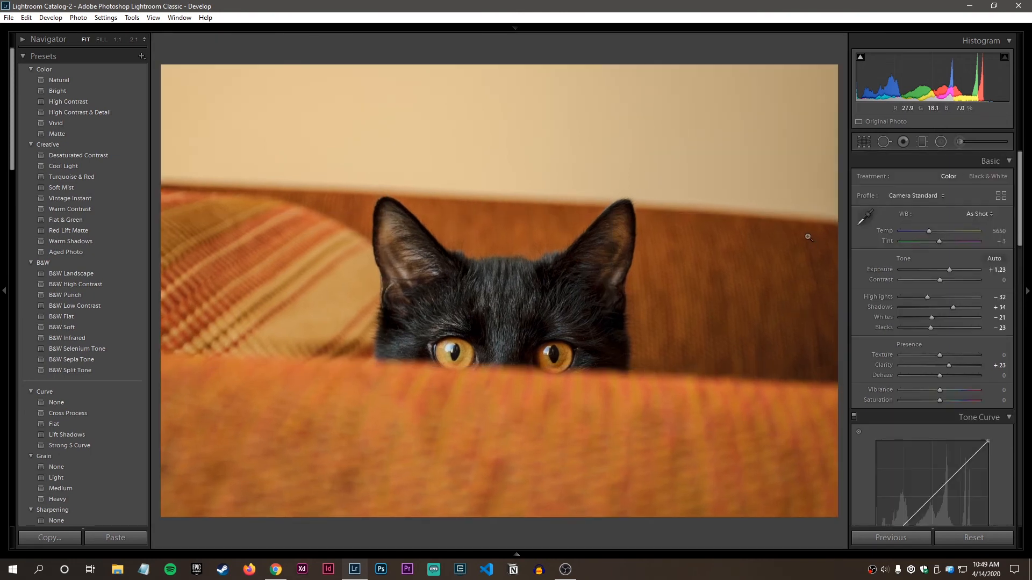
# Step: Switch to the lighthouse photo, reset its crop, straighten it along the sea horizon to an angle of about -4.26, and apply
pyautogui.press('Right')
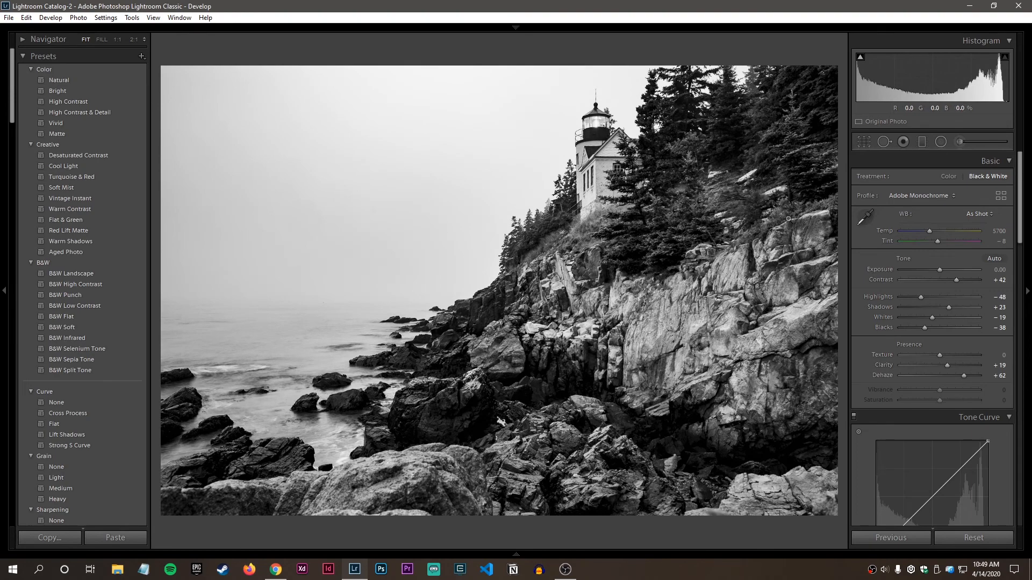
pyautogui.click(864, 143)
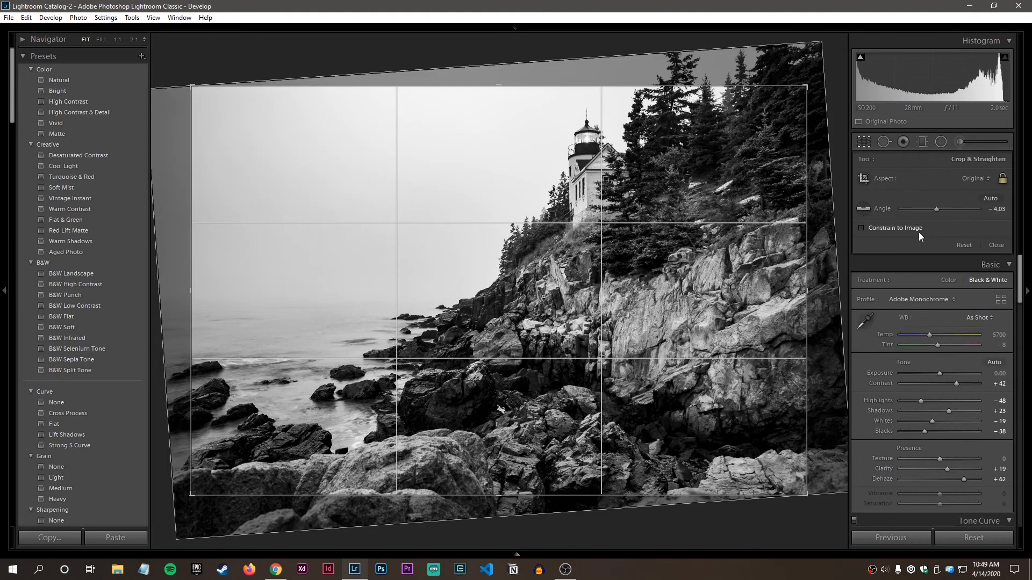
pyautogui.click(964, 245)
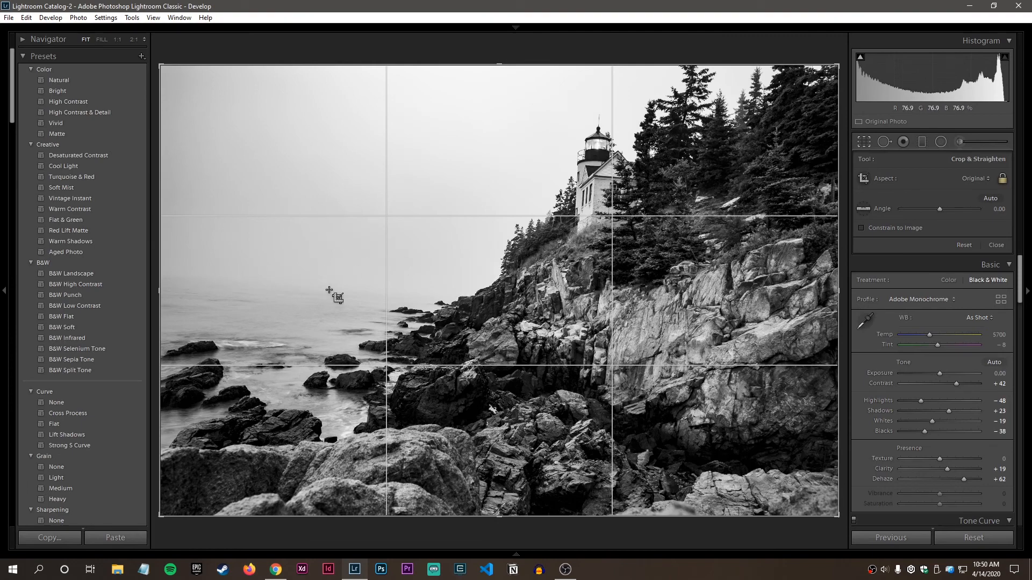
pyautogui.click(863, 210)
pyautogui.moveTo(412, 294); pyautogui.dragTo(411, 294)
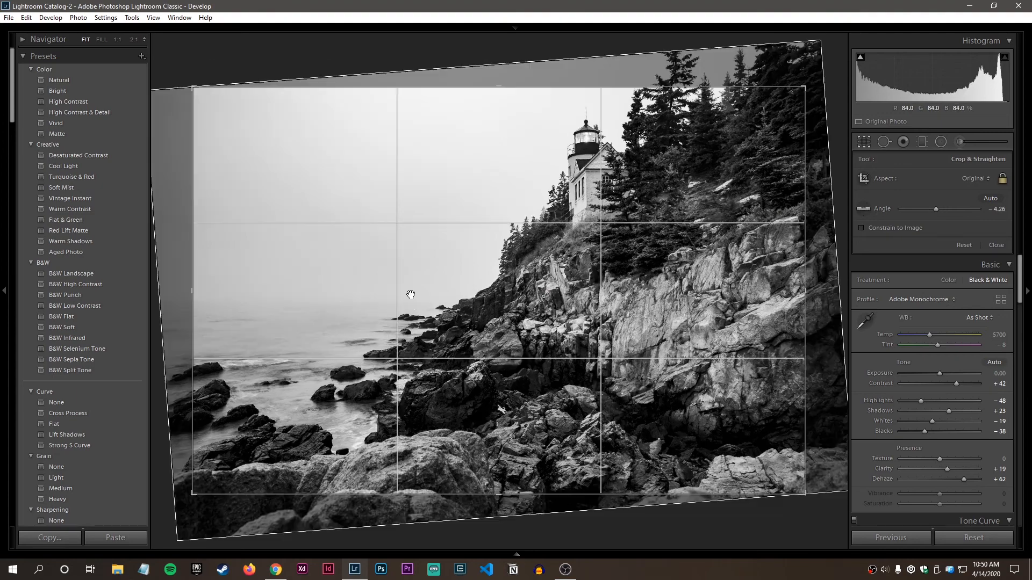
pyautogui.click(994, 245)
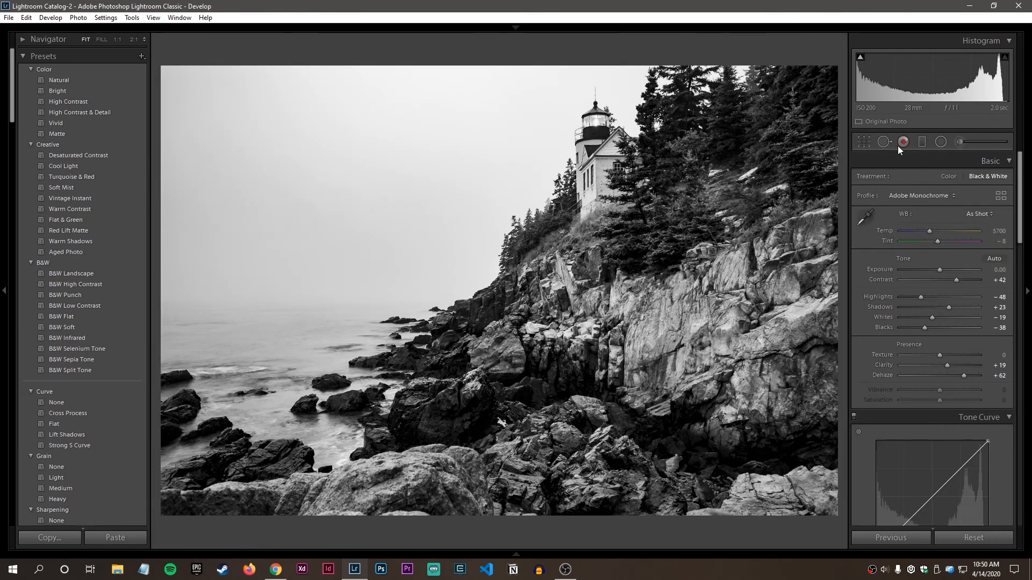
# Step: Reopen the lighthouse photo's crop, rotate the image slightly to an angle of about -3.67, and apply it
pyautogui.click(864, 142)
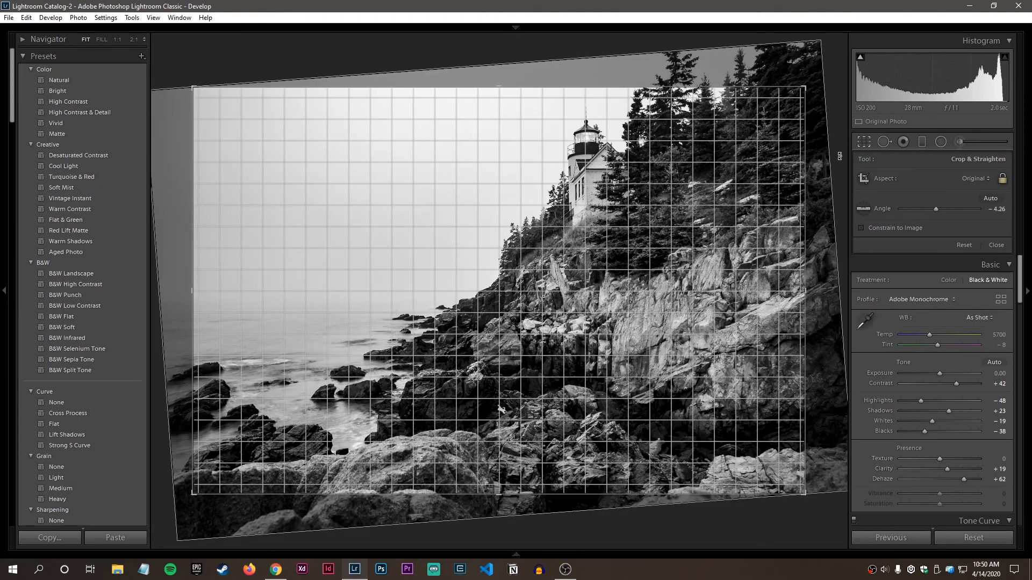
pyautogui.moveTo(840, 155); pyautogui.dragTo(842, 160)
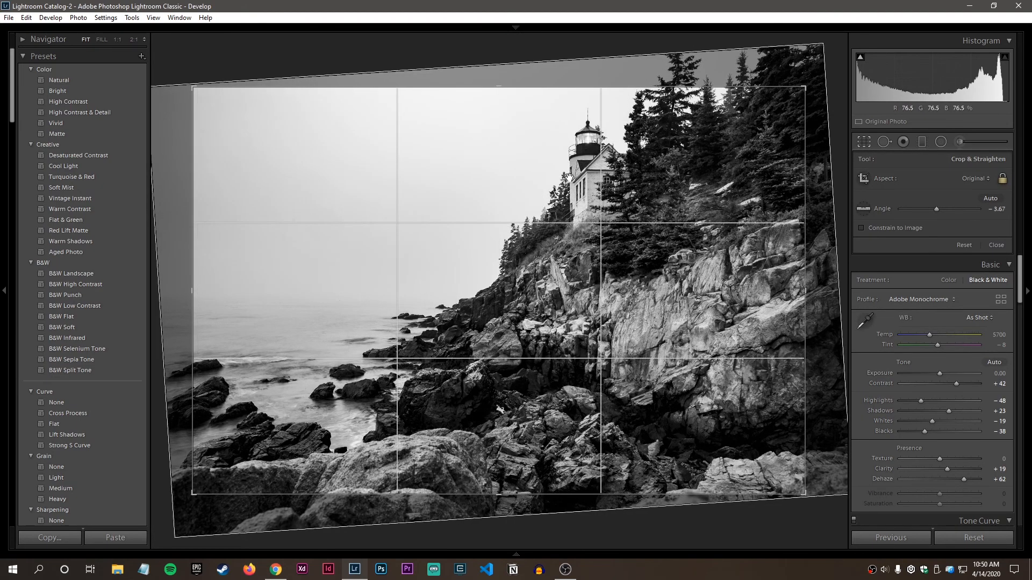
pyautogui.click(996, 246)
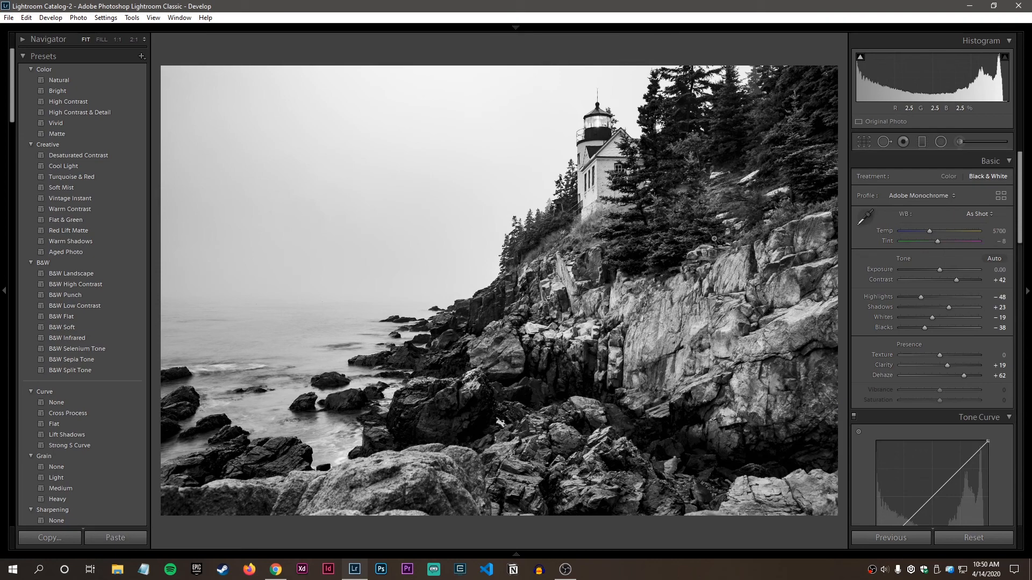
pyautogui.press('Right')
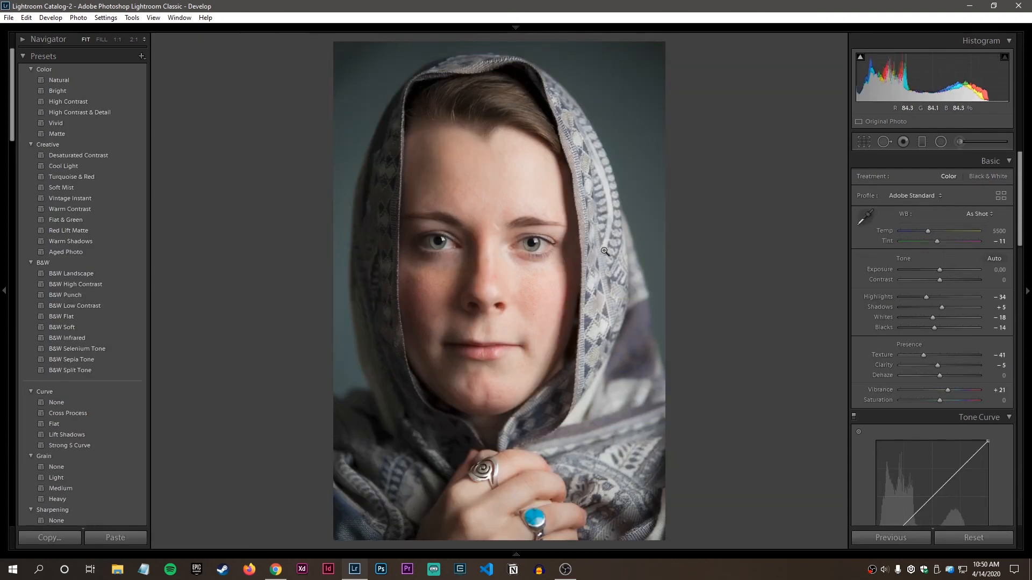
pyautogui.press('Left')
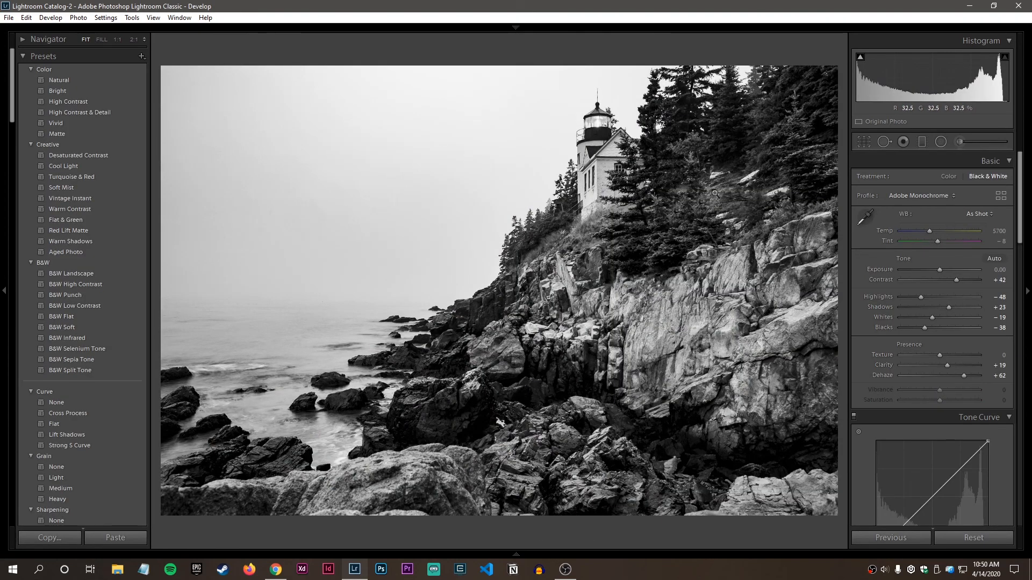